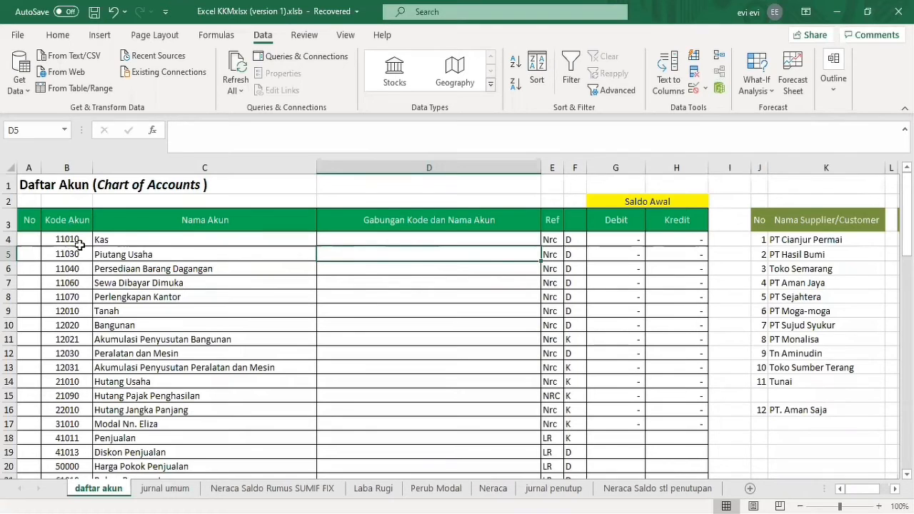
Enter =CONCATENATE(B4;" ";C4) in D4 to join the account code and account name with a space.
click(418, 239)
text(=)
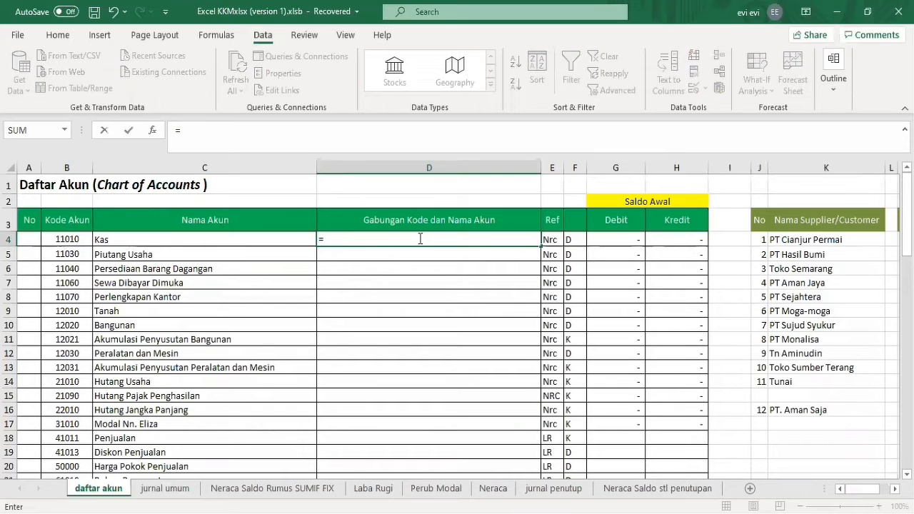
text(conc)
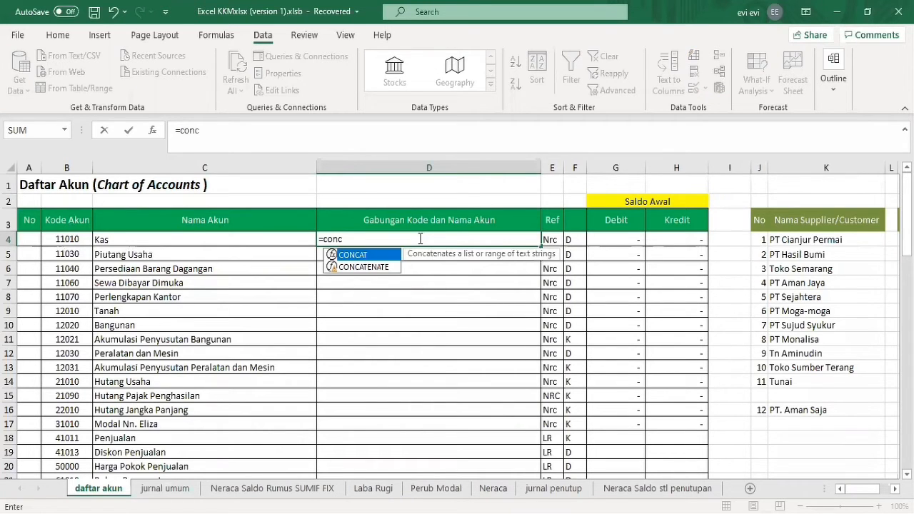
text(aten)
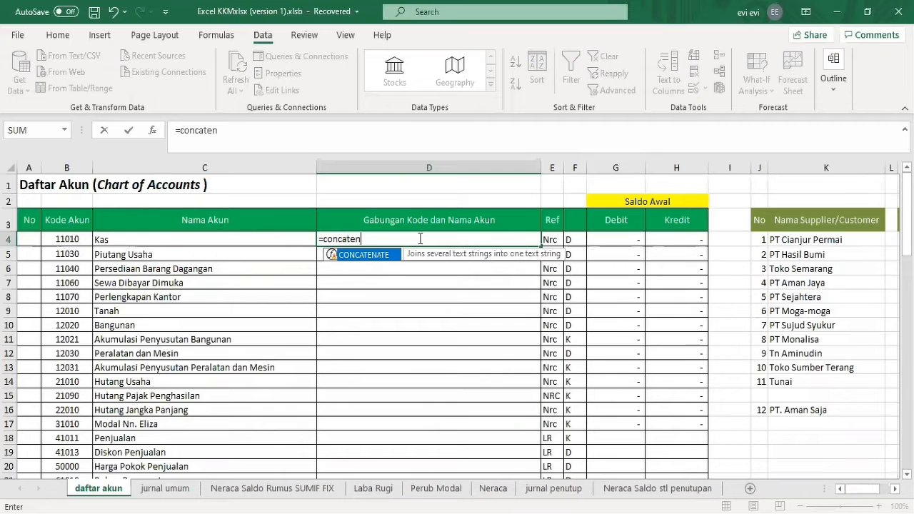
text(ate()
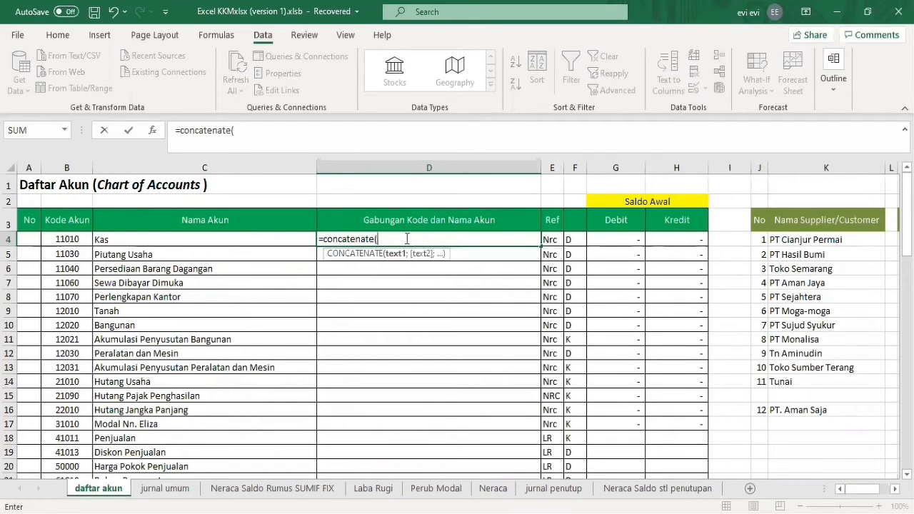
click(69, 240)
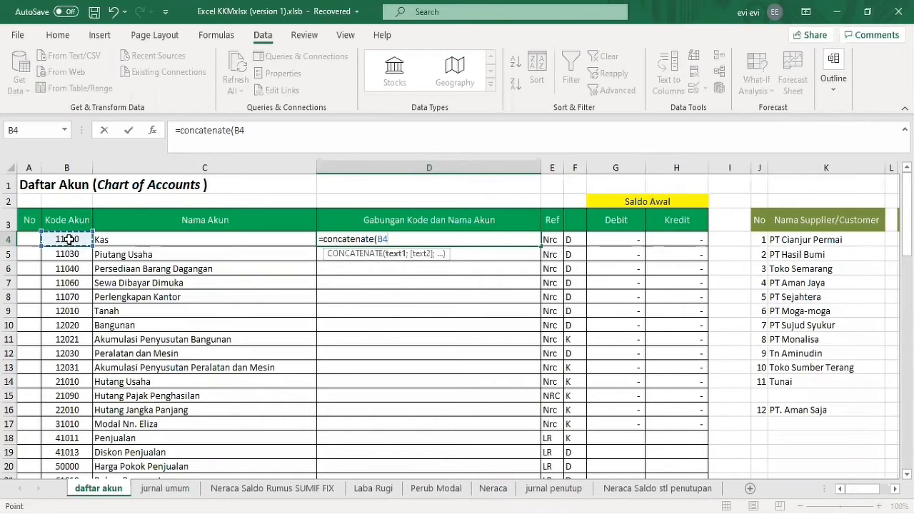
text(;)
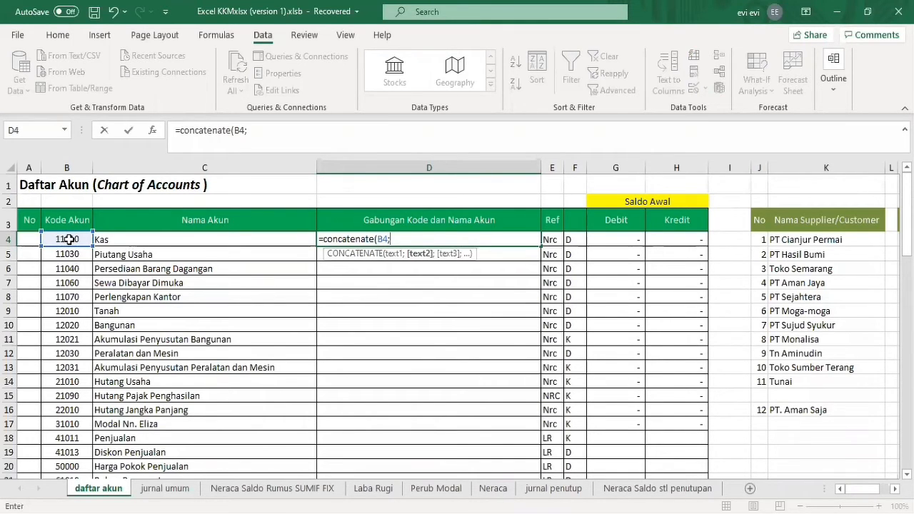
text(" ";)
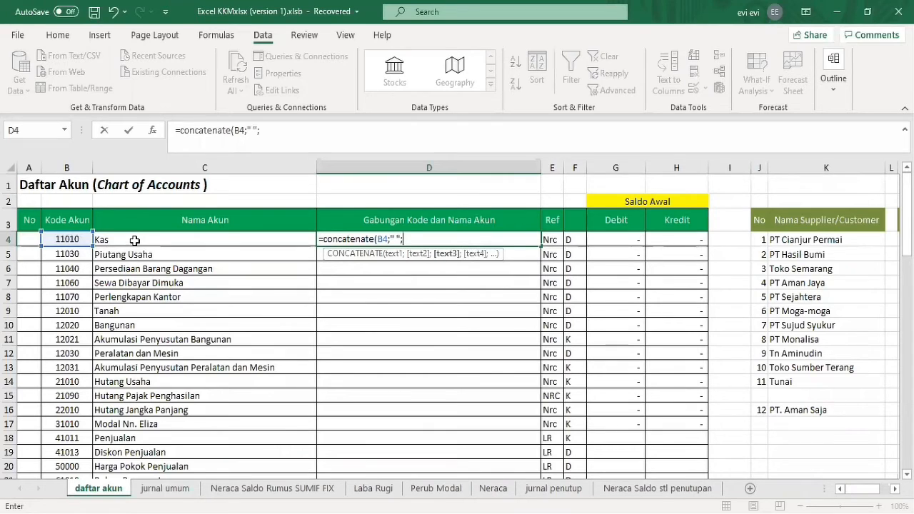
click(135, 241)
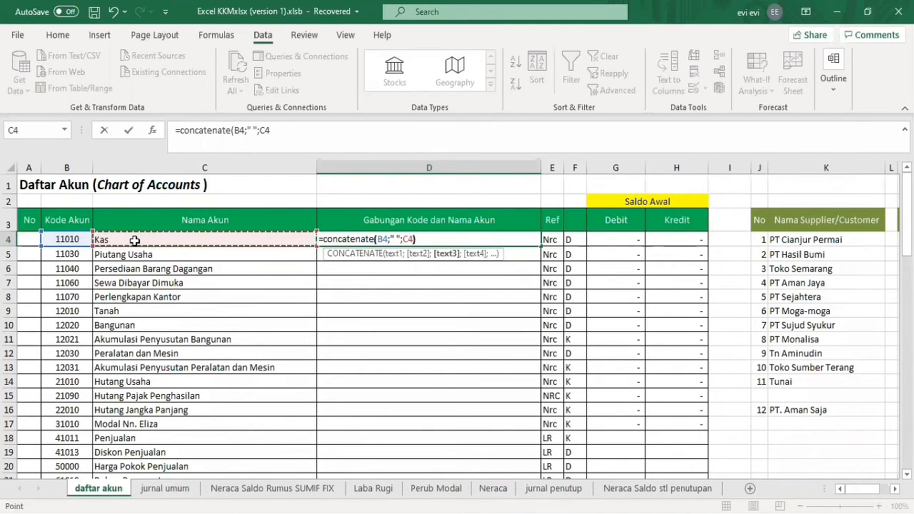
text())
key(Return)
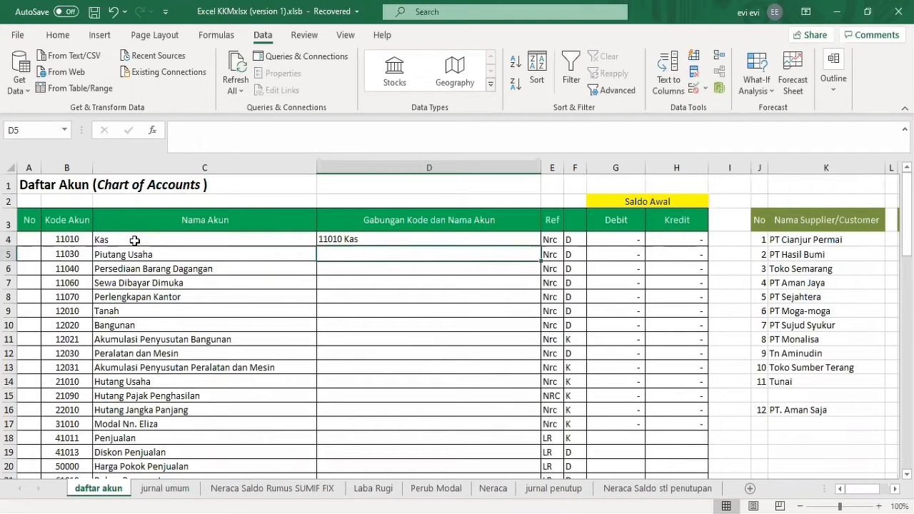
Fill the D4 formula down the Gabungan Kode dan Nama Akun column through D28.
click(452, 242)
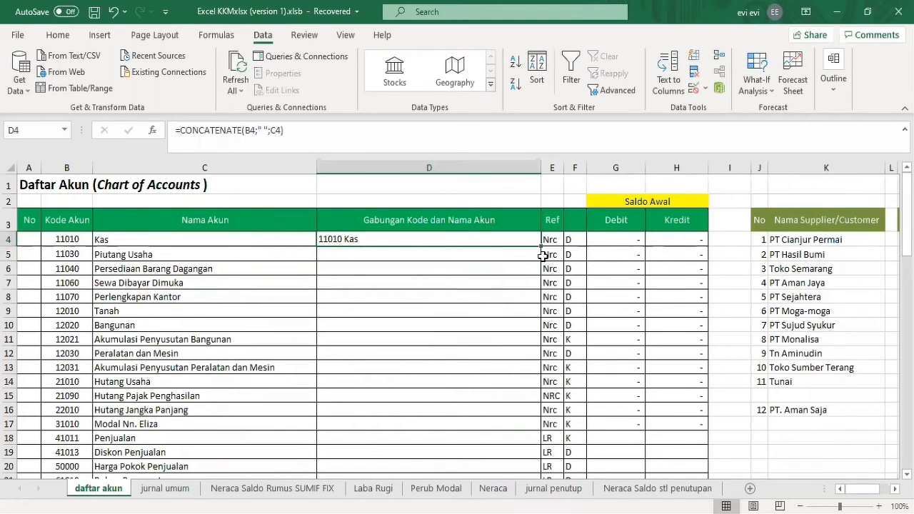
drag(540, 245, 500, 424)
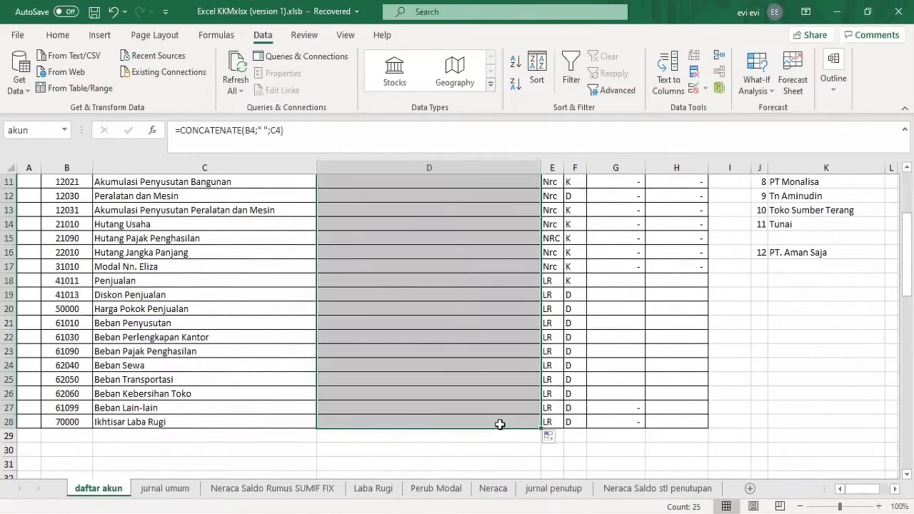
click(517, 379)
Examine the Ref codes in column E and the D/K normal balance markers in column F of the account list.
key(Up)
key(Up)
key(Up)
key(Up)
key(Up)
key(Up)
key(Up)
key(Up)
key(Up)
key(Up)
key(Up)
key(Up)
key(Up)
key(Up)
key(Up)
key(Up)
key(Up)
key(Up)
key(Up)
key(Up)
key(Up)
key(Right)
key(Down)
key(Down)
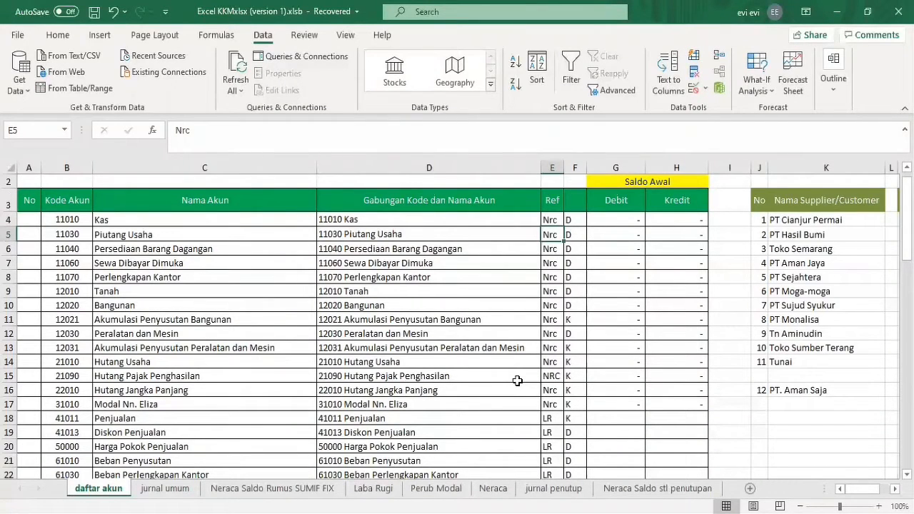
key(Down)
key(Down)
key(Down)
key(Down)
key(Down)
key(Down)
key(Down)
key(Down)
key(Down)
key(Down)
key(Down)
key(Down)
key(Down)
key(Down)
key(Down)
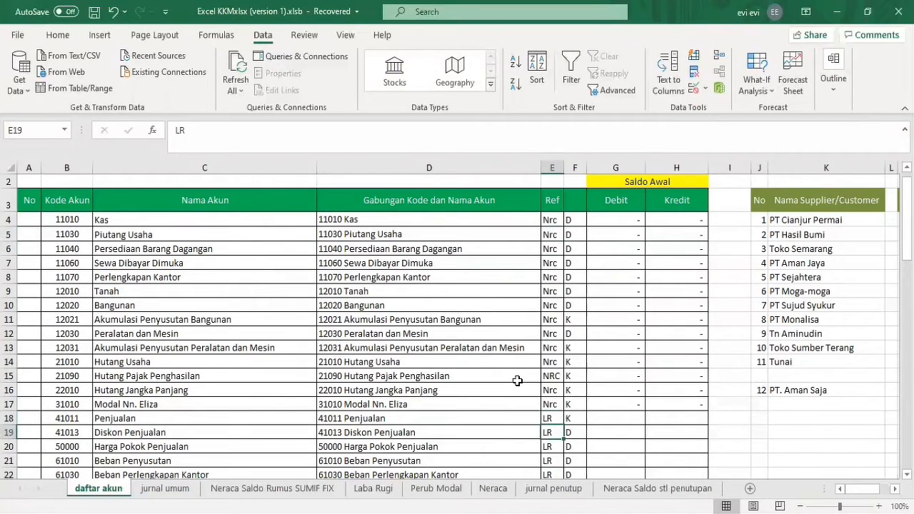
key(Up)
key(Up)
key(Up)
key(Up)
key(Up)
key(Up)
key(Up)
key(Up)
key(Up)
key(Up)
key(Right)
key(Up)
key(Up)
key(Up)
key(Up)
key(Up)
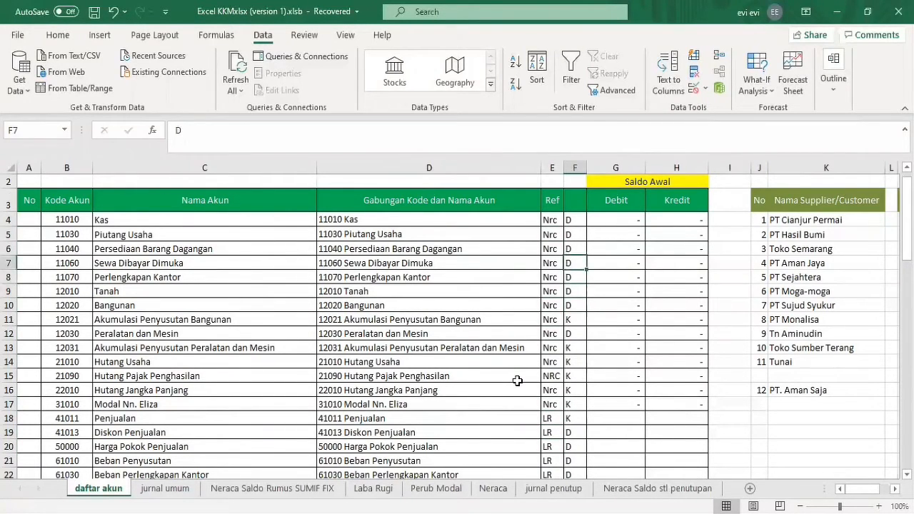
key(Down)
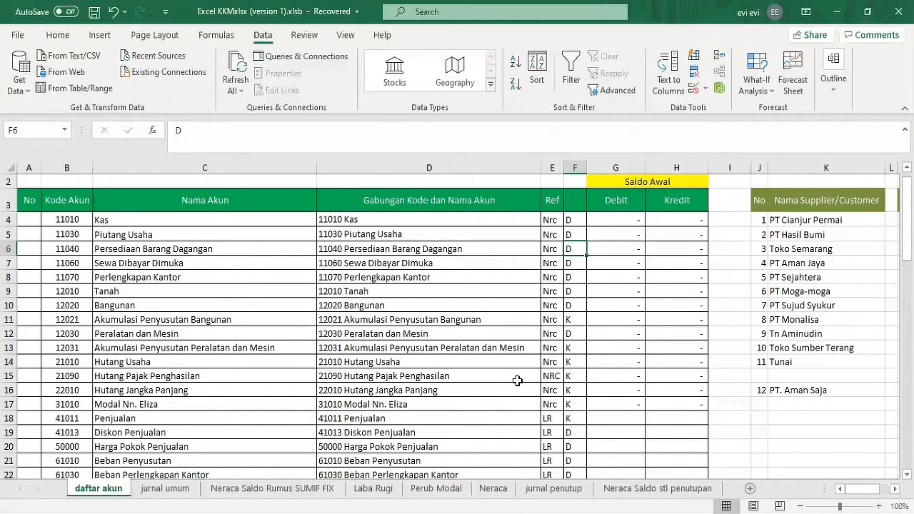
Examine the Saldo Awal debit and credit columns and the supplier/customer and inventory name lists.
key(Left)
key(Right)
key(Right)
key(Right)
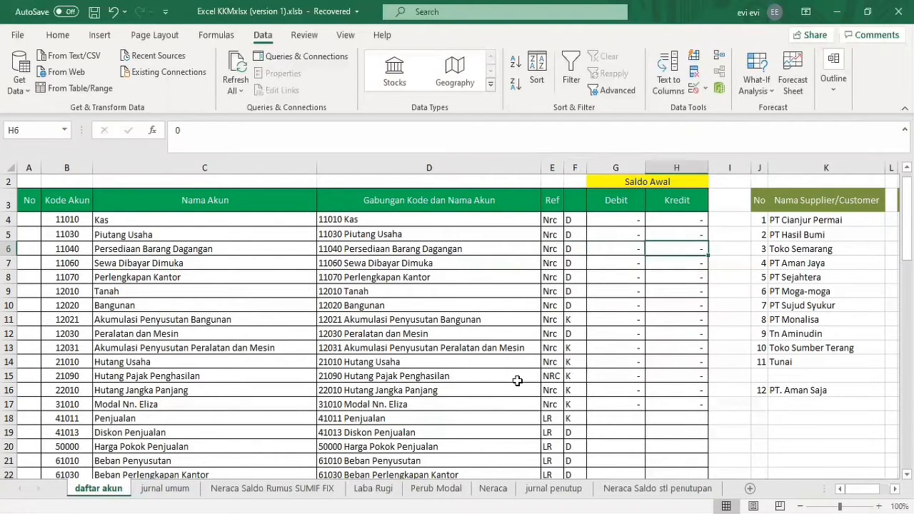
key(Left)
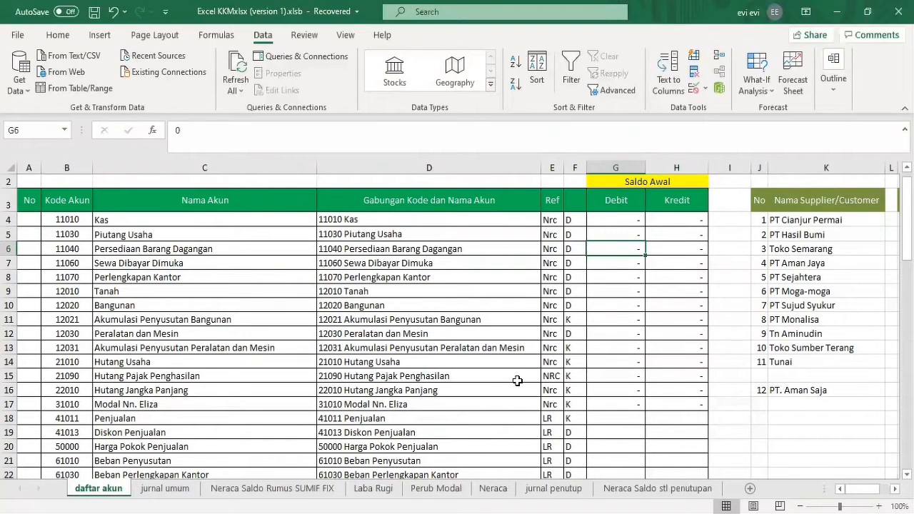
key(Right)
key(Right)
key(Right)
key(Right)
key(Right)
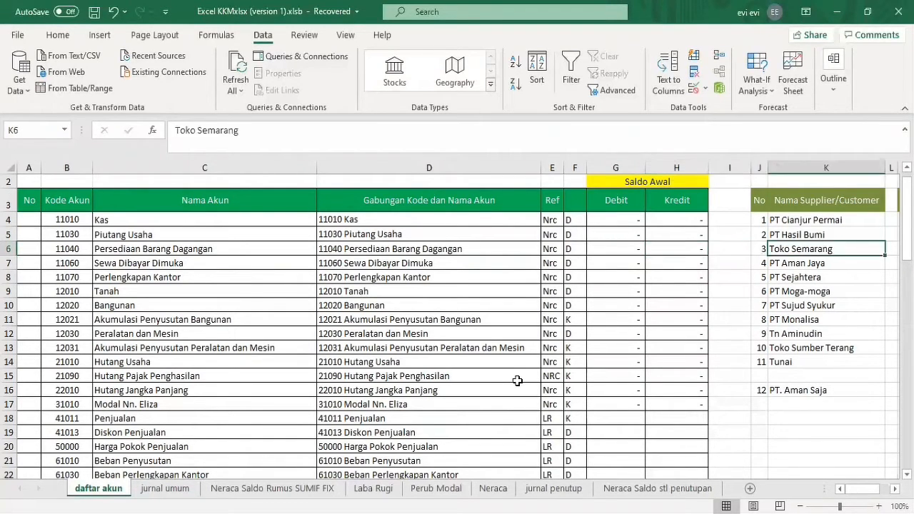
key(Right)
key(Right)
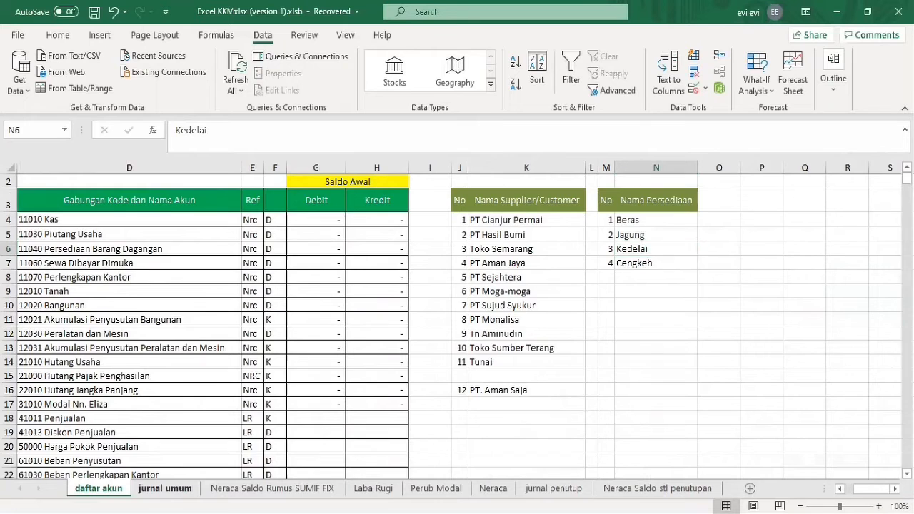
Switch to the jurnal umum sheet and go to the first columns of the journal table.
click(165, 488)
click(166, 377)
key(Left)
key(Left)
key(Left)
key(Left)
key(Left)
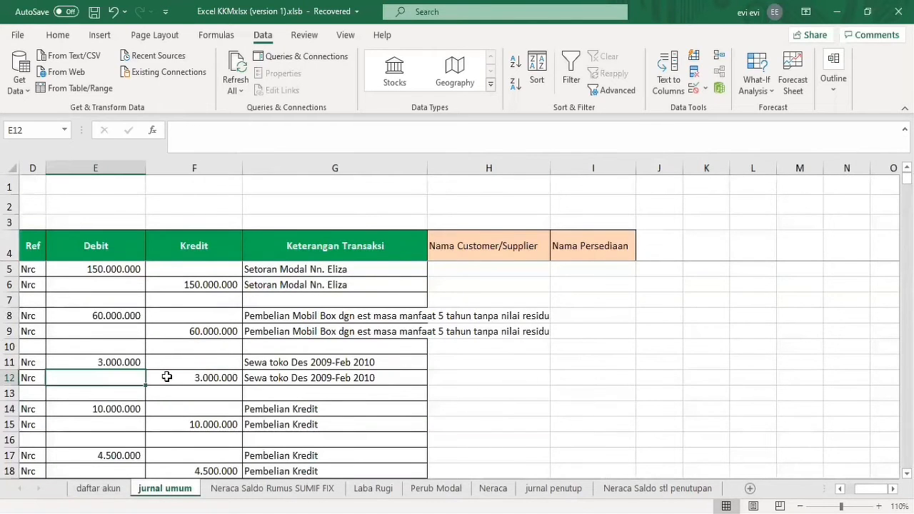
key(Up)
key(Up)
key(Up)
key(Up)
key(Up)
key(Up)
key(Up)
key(Up)
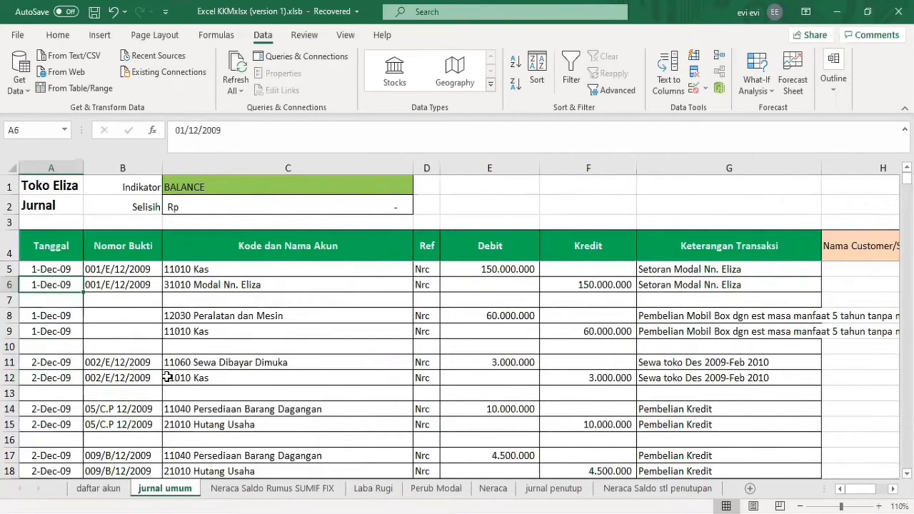
Examine the journal's row 4 column headings from Tanggal to Keterangan Transaksi.
key(Right)
key(Right)
key(Right)
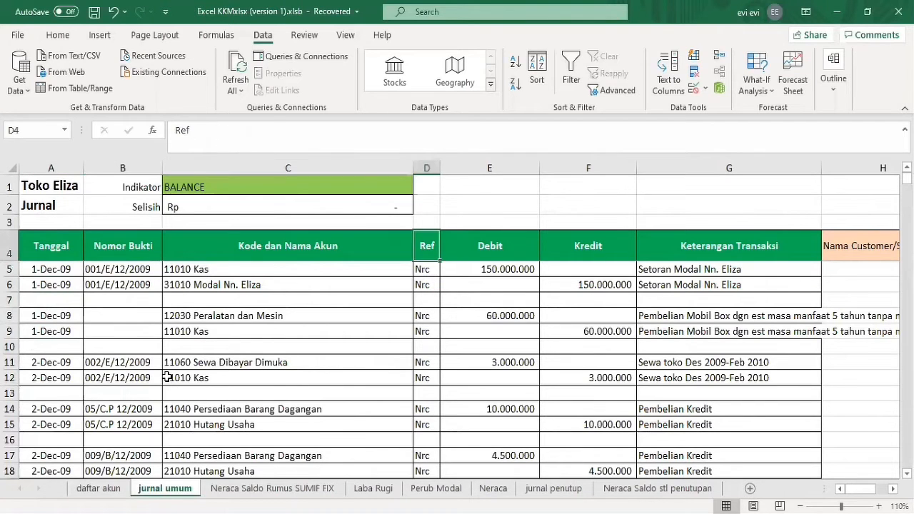
key(Right)
key(Right)
key(Right)
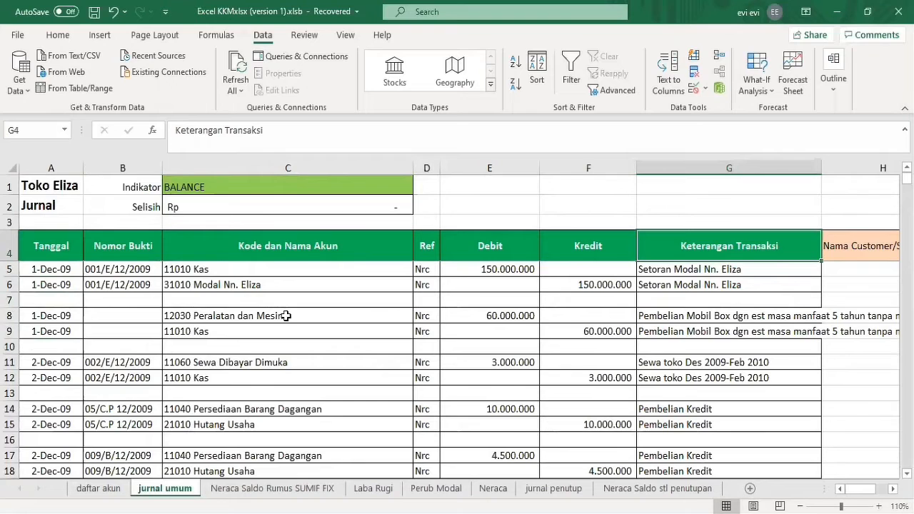
click(291, 250)
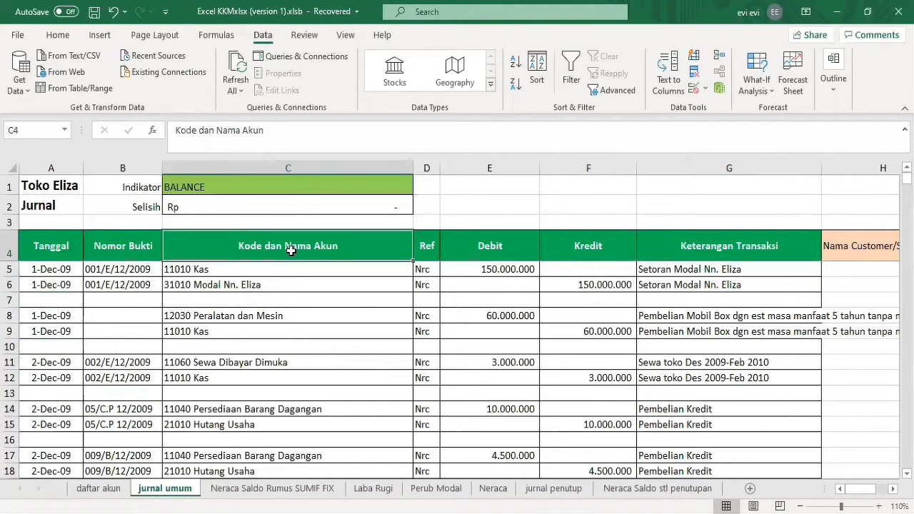
click(426, 250)
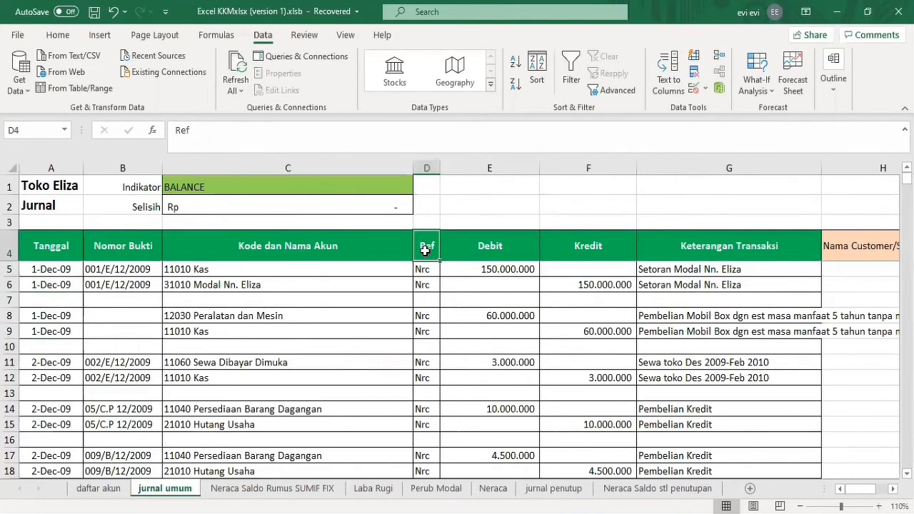
click(50, 251)
key(Right)
key(Right)
key(Right)
key(Right)
key(Right)
key(Right)
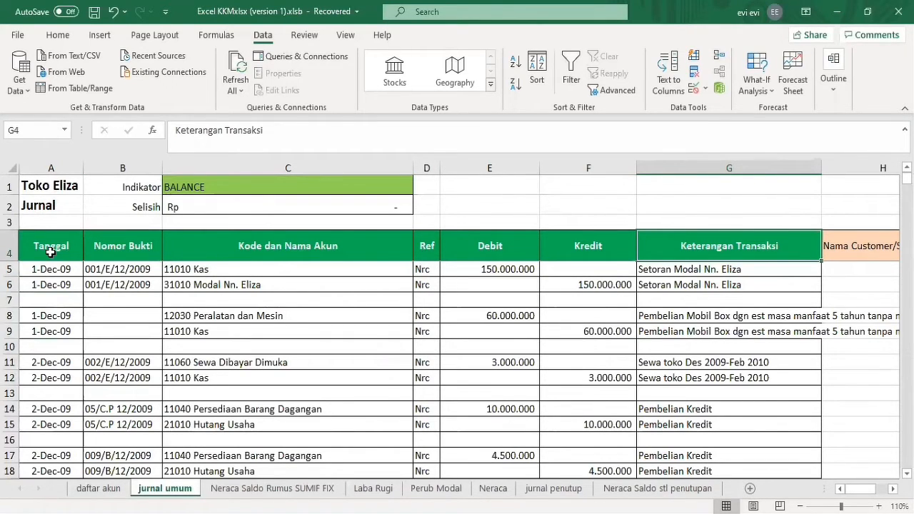
key(Left)
key(Left)
key(Left)
key(Left)
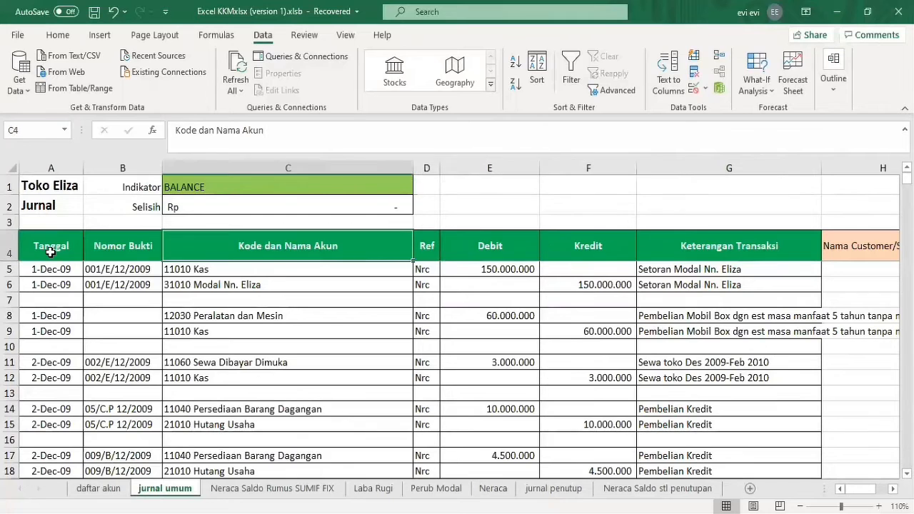
Examine the Kode dan Nama Akun entries in column C and the balance indicator formula in C1.
key(Down)
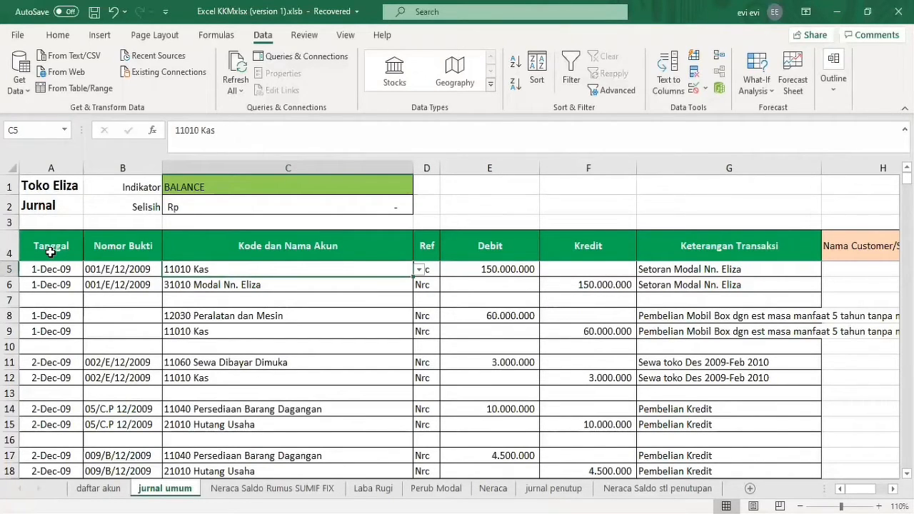
click(260, 298)
key(Up)
key(Down)
key(Down)
key(Down)
key(Down)
key(Down)
key(Down)
key(Down)
key(Down)
key(Down)
key(Down)
key(Down)
key(Down)
key(Down)
key(Down)
key(Up)
key(Up)
key(Up)
key(Up)
key(Up)
key(Up)
key(Up)
key(Up)
key(Up)
key(Up)
key(Up)
key(Up)
key(Up)
key(Up)
key(Up)
key(Up)
key(Up)
key(Up)
key(Up)
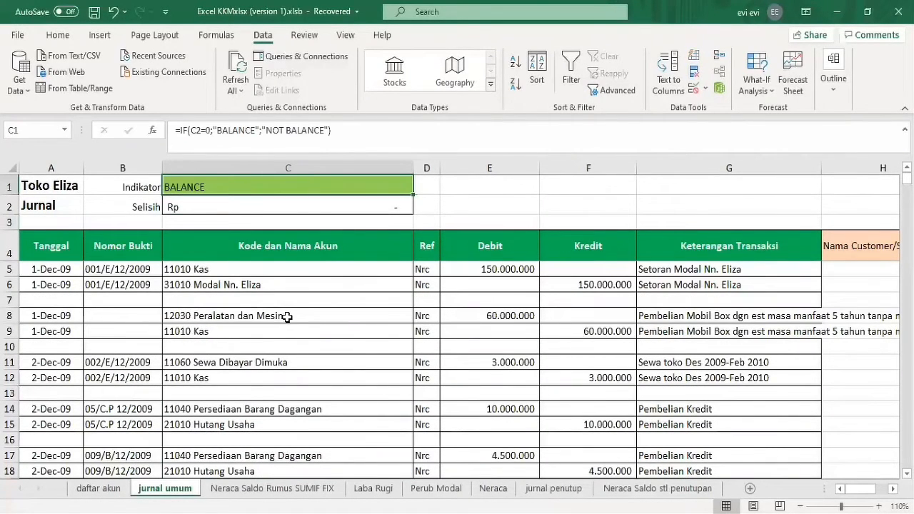
Look through the selectable accounts in the drop-down list of C6 and close it without choosing another account.
click(286, 316)
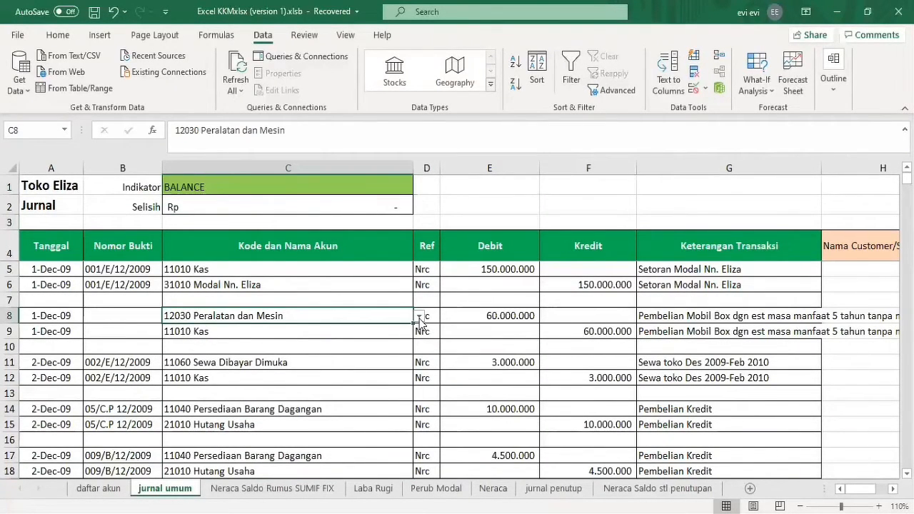
click(402, 298)
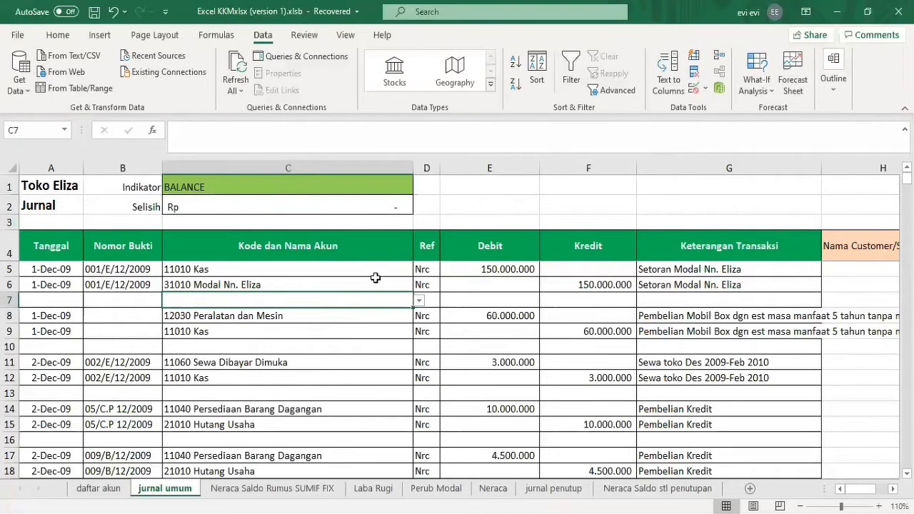
click(375, 278)
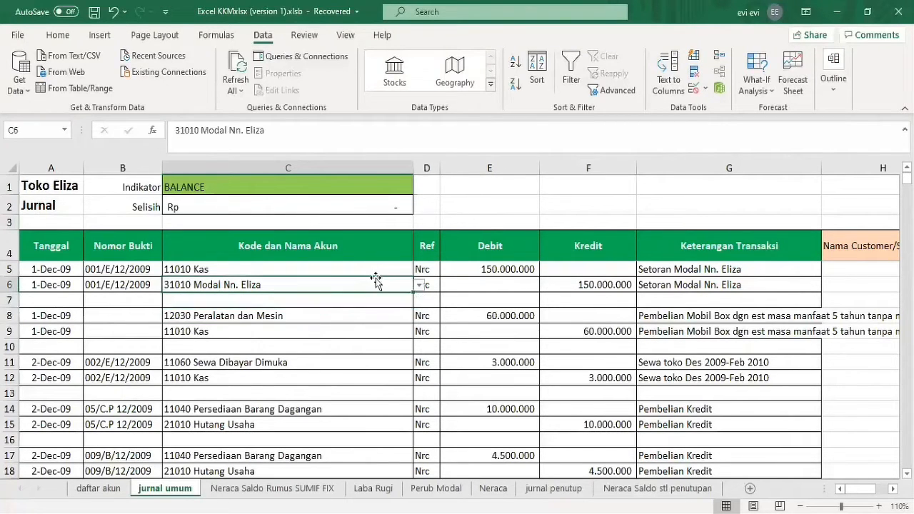
click(419, 286)
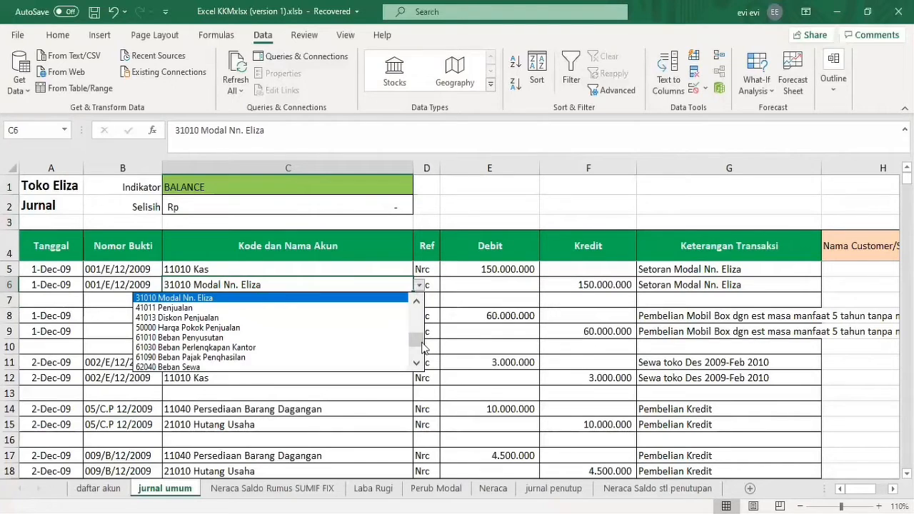
scroll(422, 359, down, 5)
scroll(415, 321, up, 5)
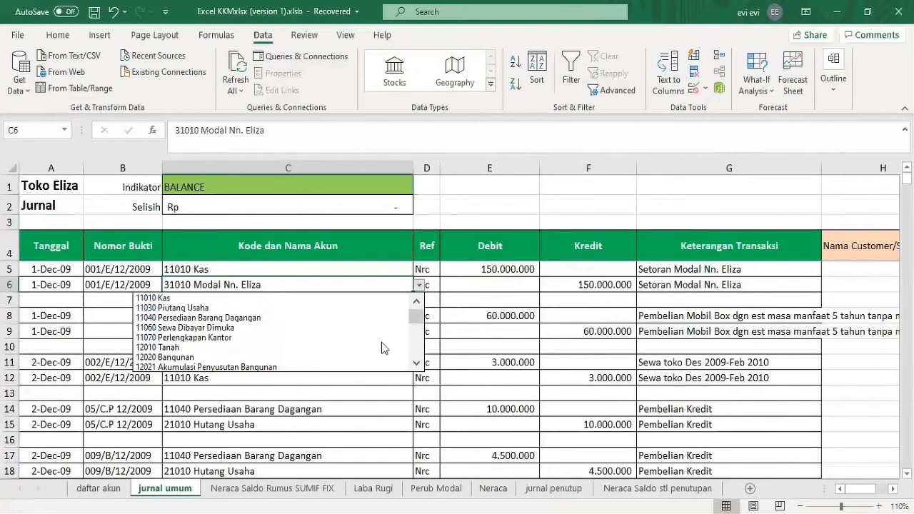
key(Escape)
click(725, 296)
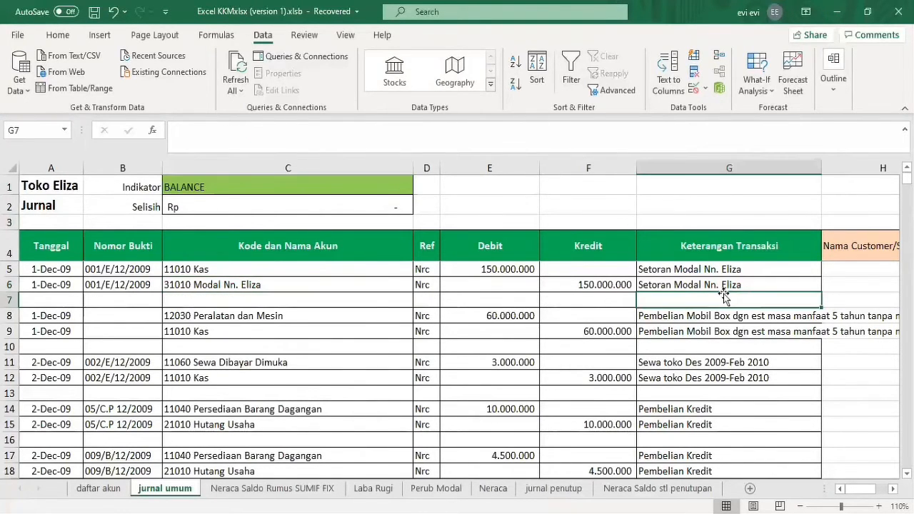
Examine the Nama Customer/Supplier and Nama Persediaan columns of the journal table.
key(Right)
key(Right)
key(Left)
key(Up)
key(Up)
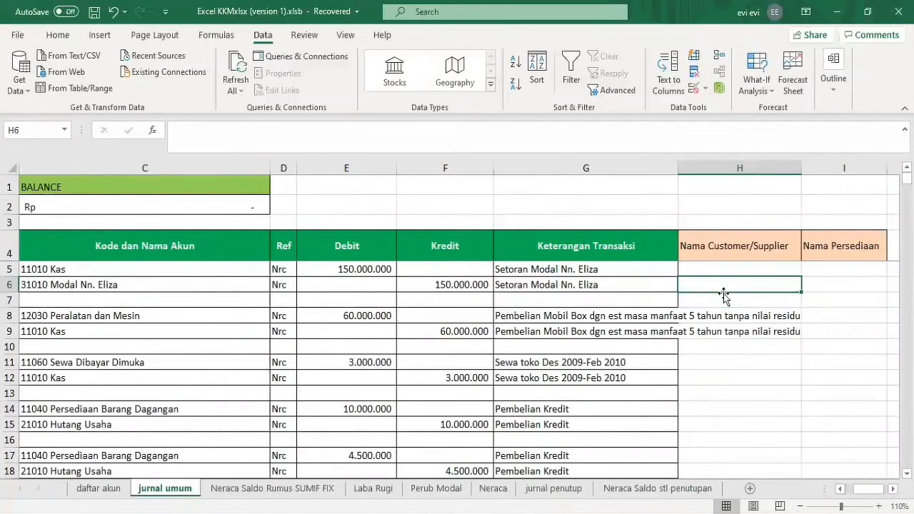
key(Right)
key(Left)
key(Right)
key(Left)
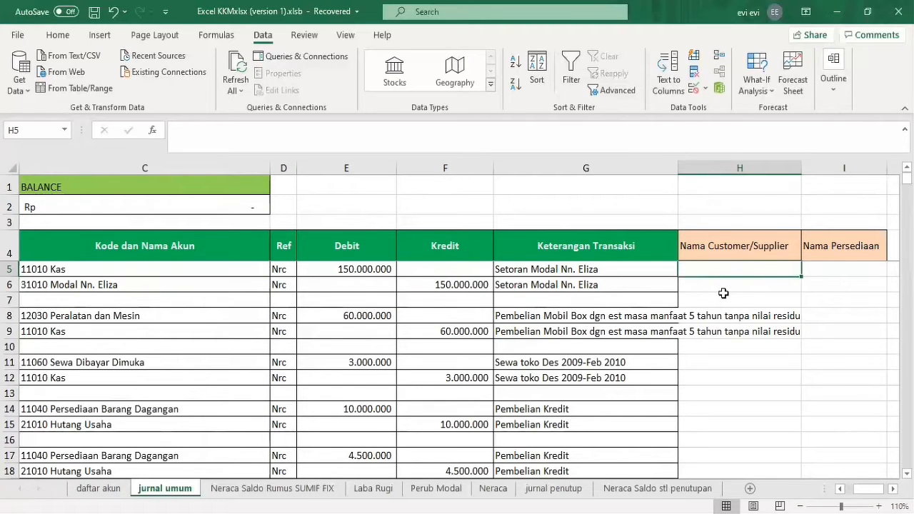
Select the Nama Customer/Supplier cells H6 to H96 and extend the existing data validation to all of them.
scroll(658, 300, down, 1)
key(Down)
key(shift+Down)
key(shift+Down)
key(shift+Down)
key(shift+Down)
key(shift+Down)
key(shift+Down)
key(shift+Down)
key(shift+Down)
key(shift+Down)
key(shift+Down)
key(shift+Down)
key(shift+Down)
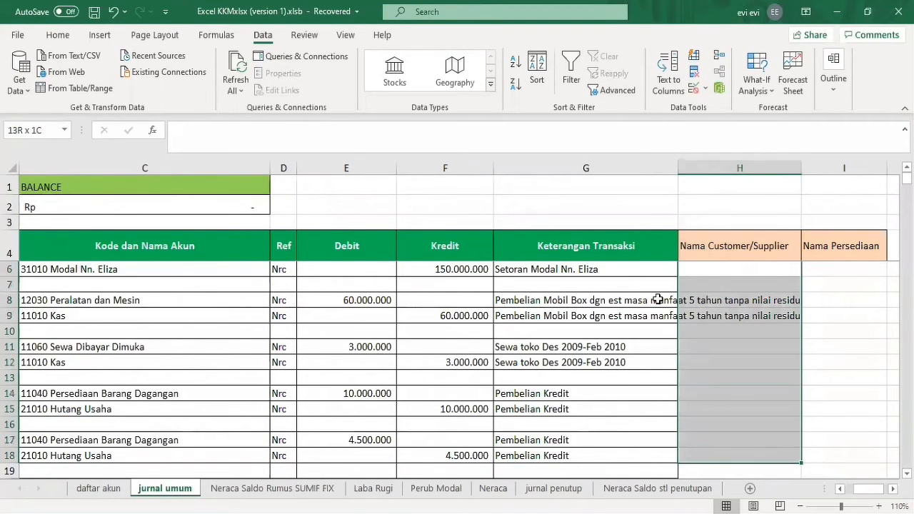
key(shift+Down)
key(shift+Down)
key(shift+Down)
key(shift+Down)
key(shift+Down)
key(shift+Down)
key(shift+Down)
key(shift+Down)
key(shift+Down)
key(shift+Down)
key(shift+Down)
key(shift+Down)
key(shift+Down)
key(shift+Down)
key(shift+Down)
key(shift+Down)
key(shift+Down)
key(shift+Down)
key(shift+Down)
key(shift+Down)
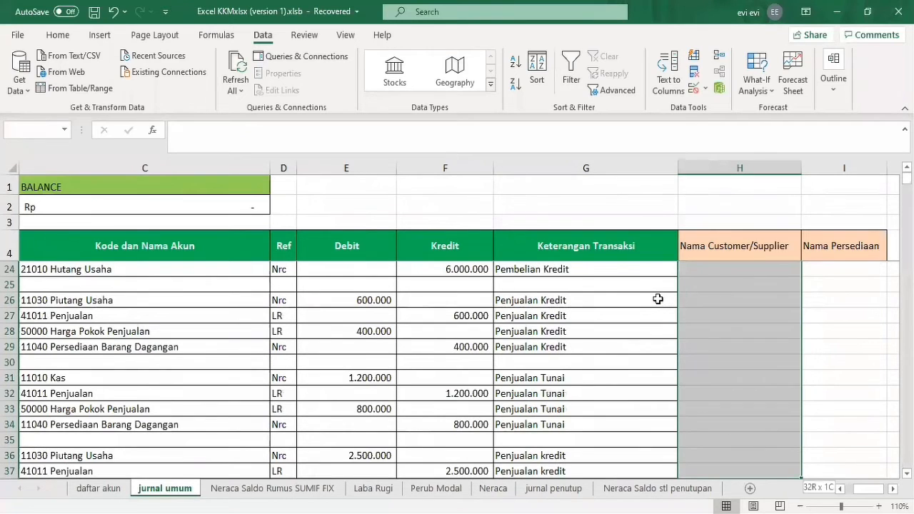
key(shift+Down)
key(shift+Down)
key(shift+Down)
key(shift+Down)
key(shift+Down)
key(shift+Down)
key(shift+Down)
key(shift+Down)
key(shift+Down)
key(shift+Down)
key(shift+Down)
key(shift+Down)
key(shift+Down)
key(shift+Down)
key(shift+Down)
key(shift+Down)
key(shift+Down)
key(shift+Down)
key(shift+Down)
key(shift+Down)
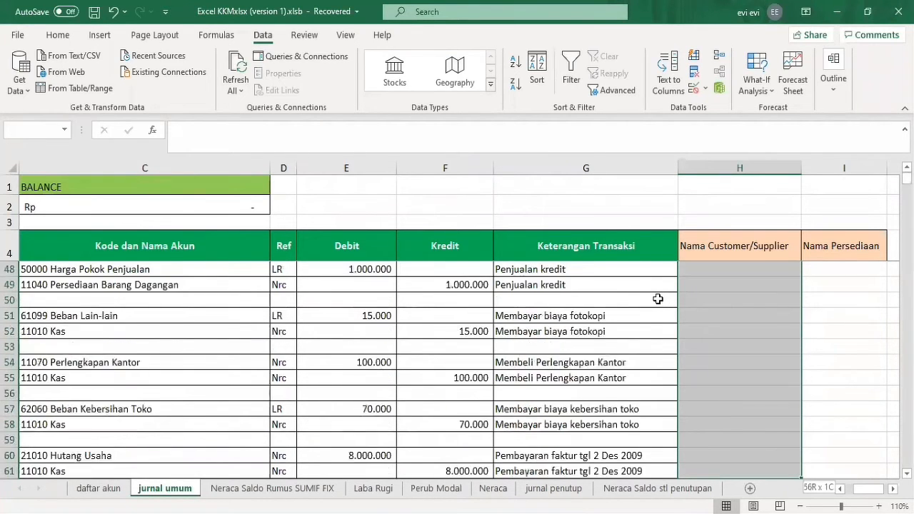
key(shift+Down)
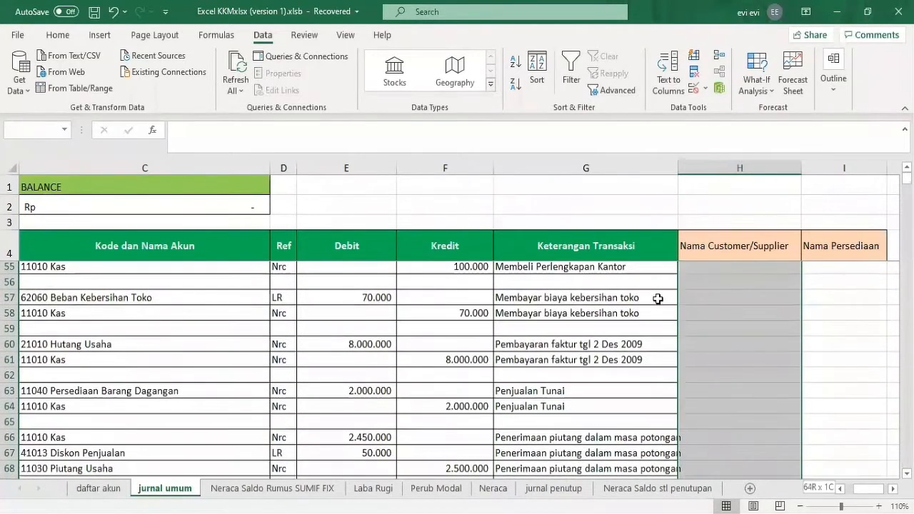
key(shift+Down)
key(shift+Down)
key(shift+Down)
key(shift+Down)
key(shift+Down)
key(shift+Down)
key(shift+Down)
key(shift+Down)
key(shift+Down)
key(shift+Down)
key(shift+Down)
key(shift+Down)
key(shift+Down)
key(shift+Down)
key(shift+Down)
key(shift+Down)
key(shift+Down)
key(shift+Down)
key(shift+Down)
key(shift+Down)
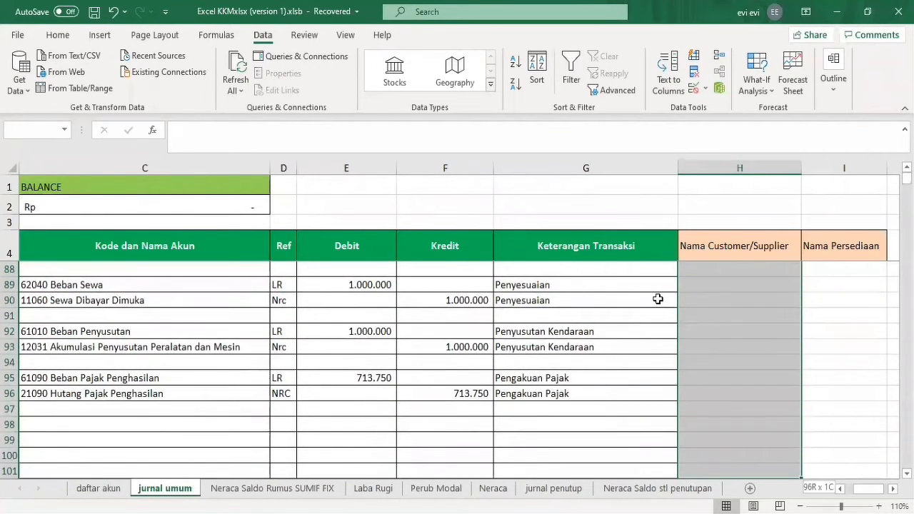
key(shift+Up)
key(shift+Up)
key(shift+Up)
key(shift+Up)
key(shift+Up)
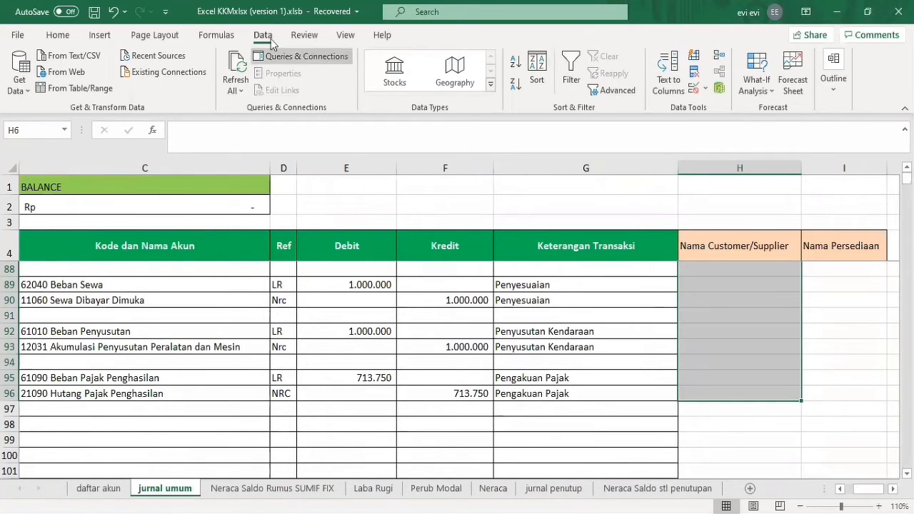
click(696, 91)
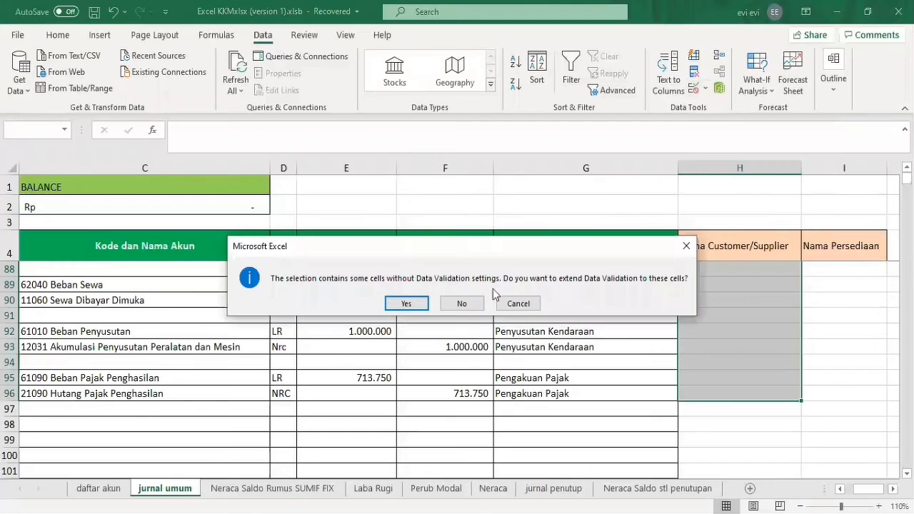
click(408, 304)
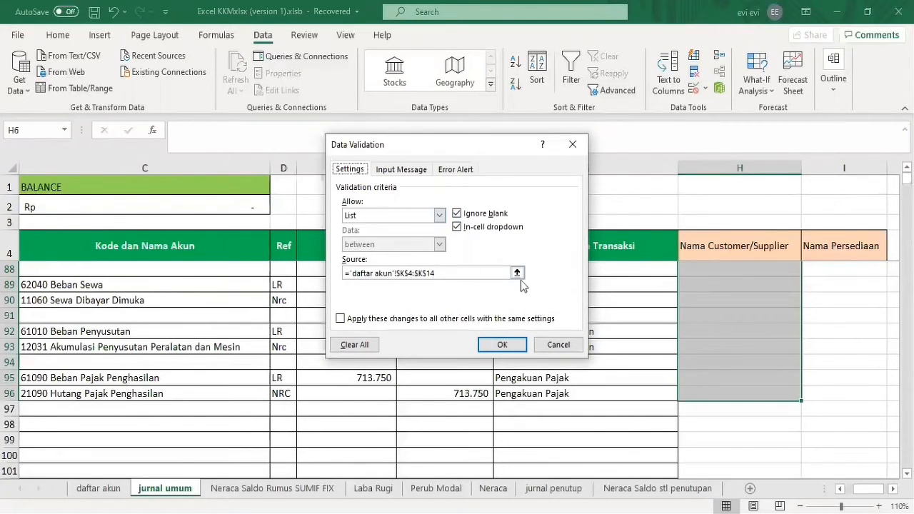
Set the validation list's source to the Nama Supplier/Customer entries in 'daftar akun'!$K$4:$K$16 and apply it.
click(473, 275)
key(BackSpace)
key(BackSpace)
key(BackSpace)
key(BackSpace)
key(BackSpace)
key(BackSpace)
key(BackSpace)
key(BackSpace)
key(BackSpace)
key(BackSpace)
key(BackSpace)
key(BackSpace)
key(BackSpace)
key(BackSpace)
key(BackSpace)
key(BackSpace)
key(BackSpace)
key(BackSpace)
key(BackSpace)
key(BackSpace)
key(BackSpace)
key(BackSpace)
key(BackSpace)
key(BackSpace)
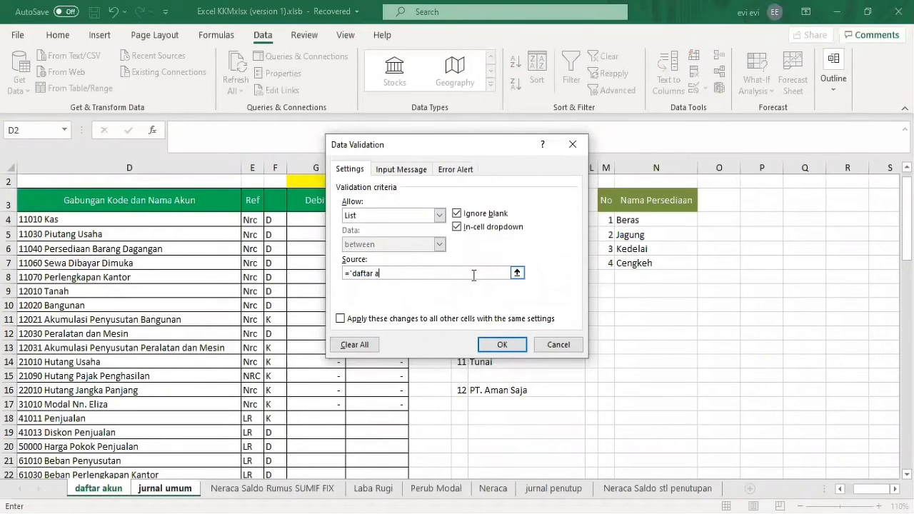
click(622, 263)
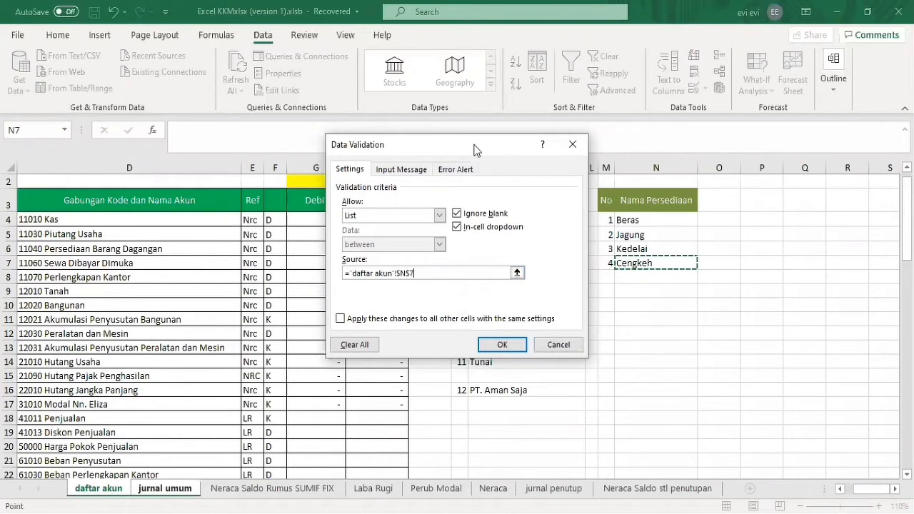
click(527, 220)
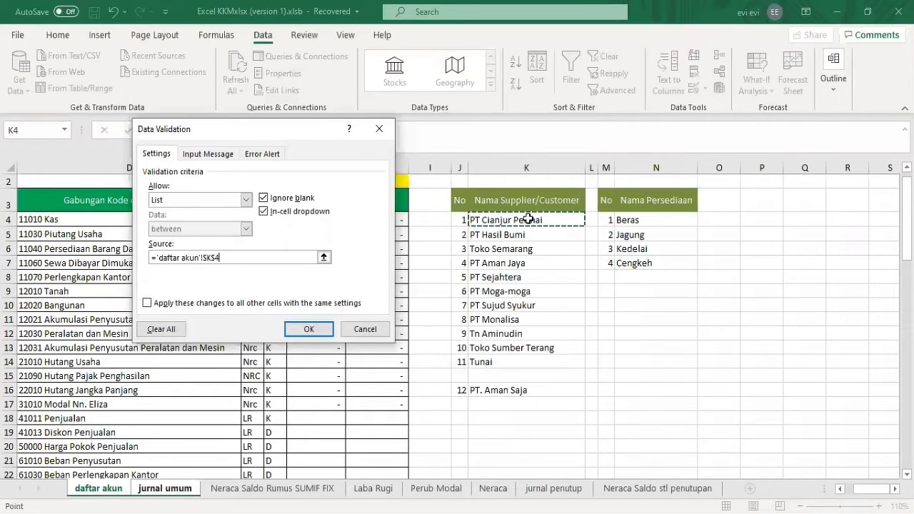
drag(528, 220, 526, 392)
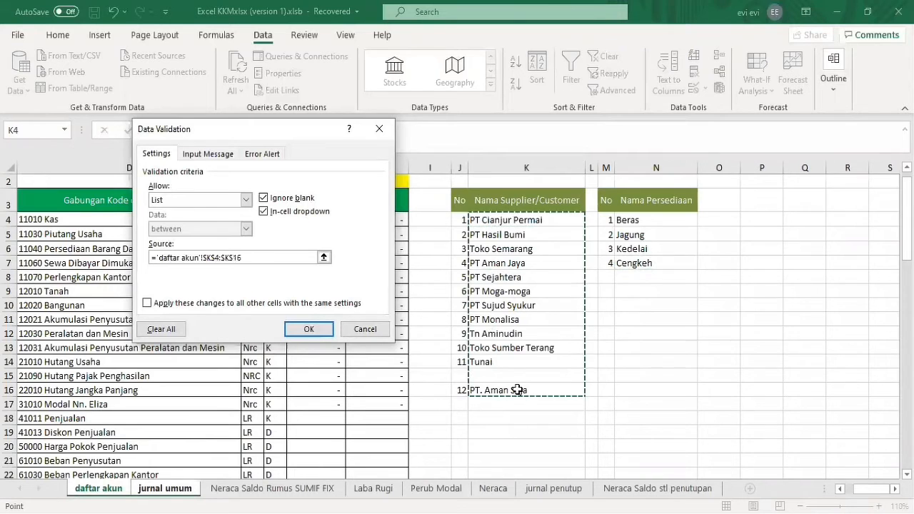
key(Return)
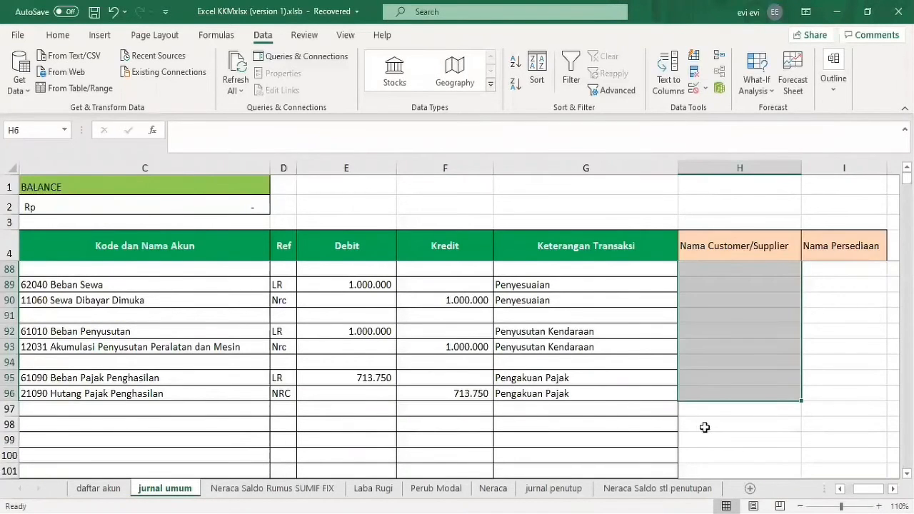
Go back to the start of column H, look through H6's customer/supplier drop-down list and close it without choosing.
click(705, 427)
click(774, 382)
key(Up)
key(Up)
key(Up)
key(Up)
key(Up)
key(Up)
key(Up)
key(Up)
key(Up)
key(Up)
key(Up)
key(Up)
key(Up)
key(Up)
key(Up)
key(Up)
key(Up)
key(Up)
key(Up)
key(Up)
key(Up)
key(Up)
key(Up)
key(Up)
key(Up)
key(Up)
key(Up)
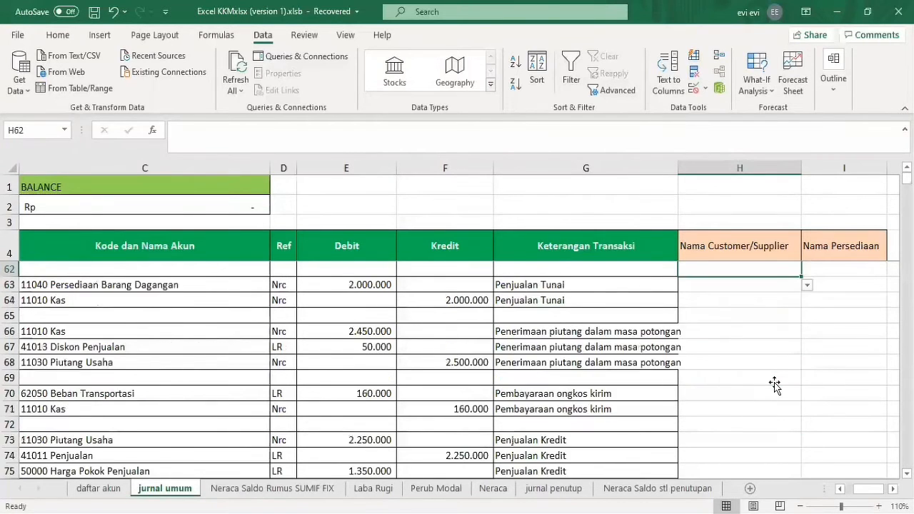
key(Up)
key(Up)
key(Up)
key(Up)
key(Up)
key(Up)
key(Up)
key(Up)
key(Up)
key(Up)
key(Up)
key(Up)
key(Up)
key(Up)
key(Up)
key(Up)
key(Up)
key(Up)
key(Up)
key(Up)
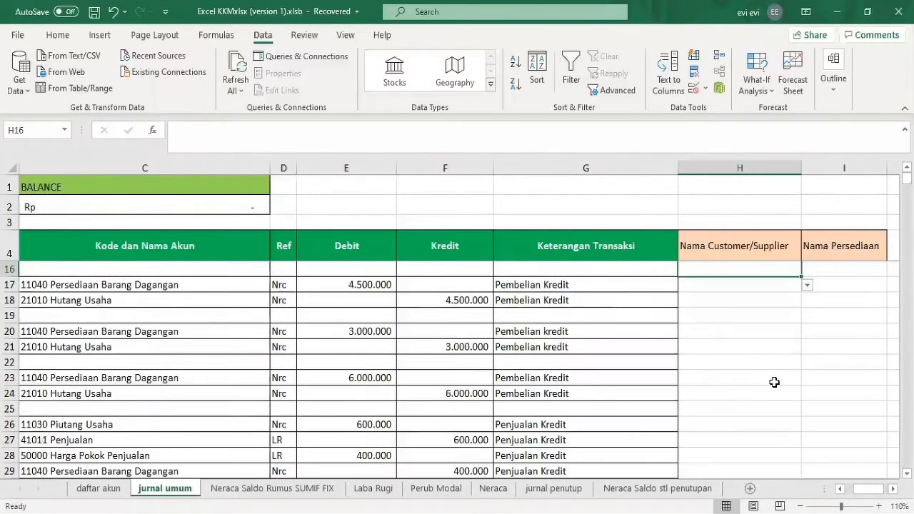
key(Down)
key(Down)
key(Down)
key(Down)
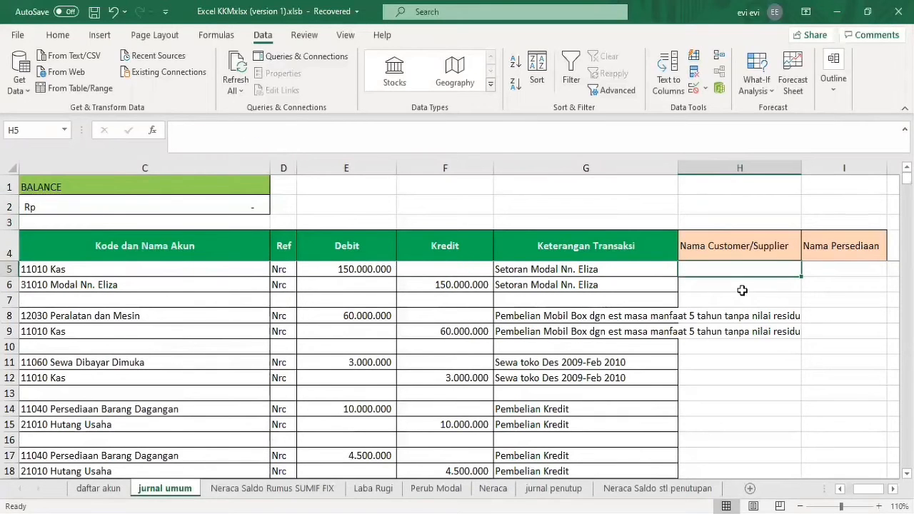
click(785, 286)
click(807, 285)
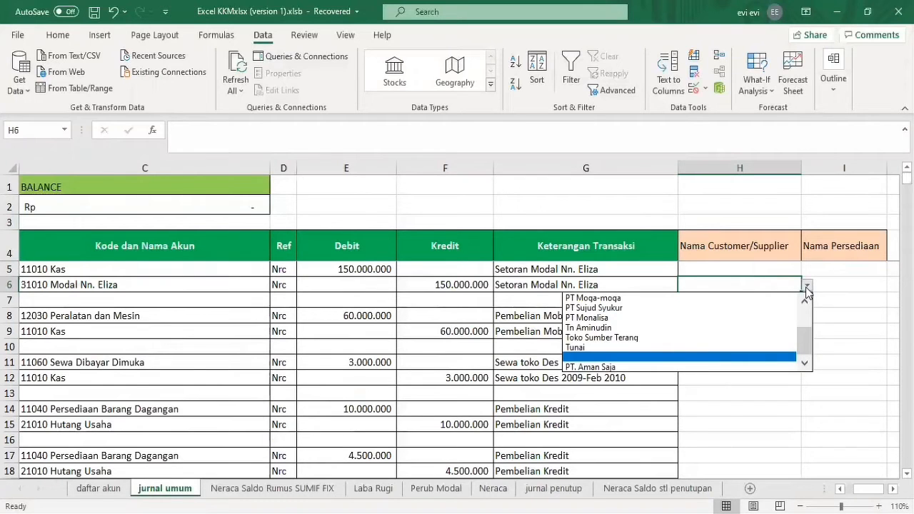
mouse_move(805, 345)
mouse_down()
mouse_move(803, 321)
mouse_move(805, 334)
mouse_up()
click(767, 403)
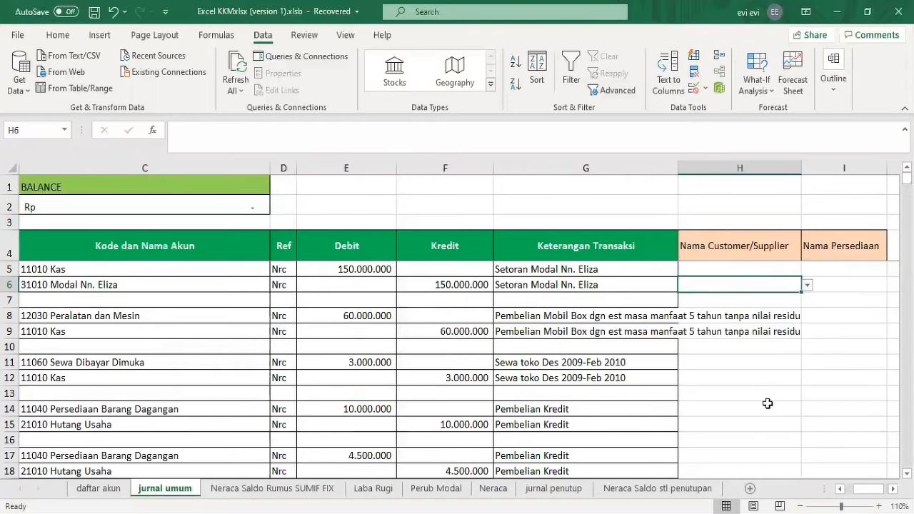
Return to the journal's first columns and examine the Ref lookup formulas in D5 and D6.
click(835, 283)
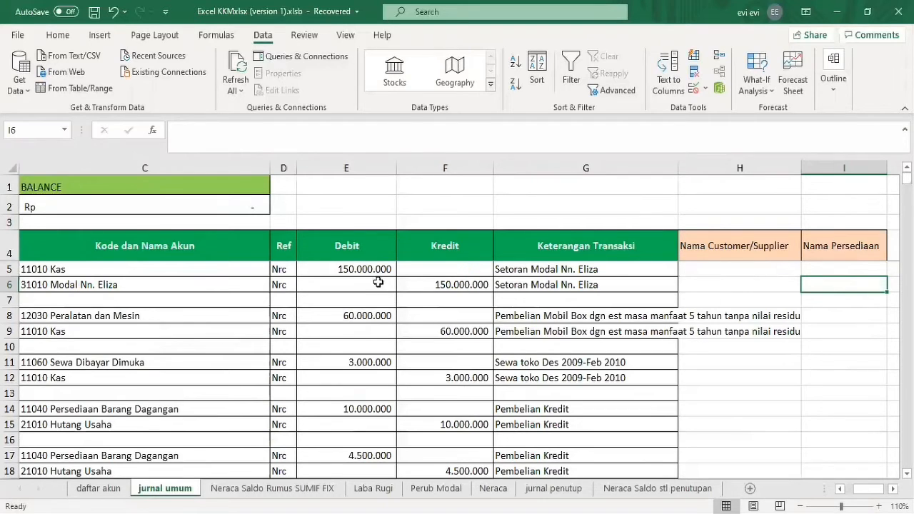
click(213, 285)
key(Left)
key(Left)
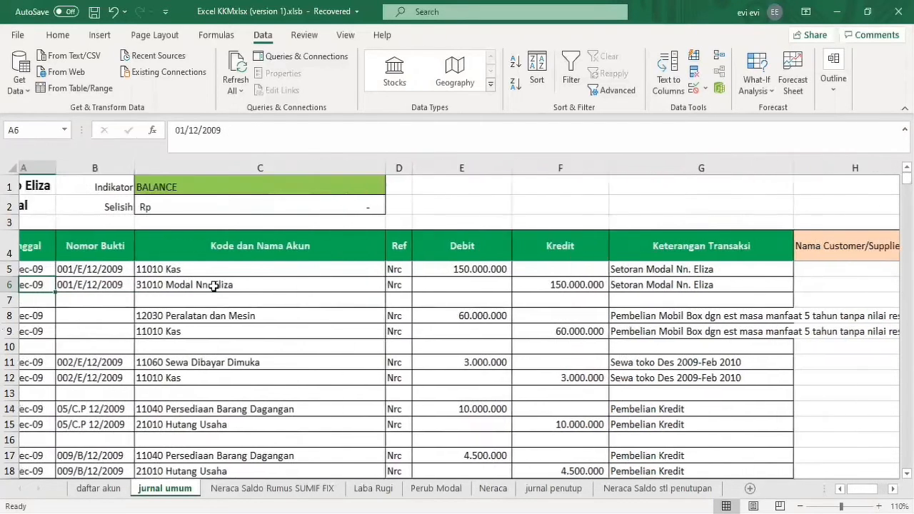
key(Up)
key(Right)
key(Right)
key(Right)
key(Right)
key(Left)
key(Up)
key(Down)
key(Down)
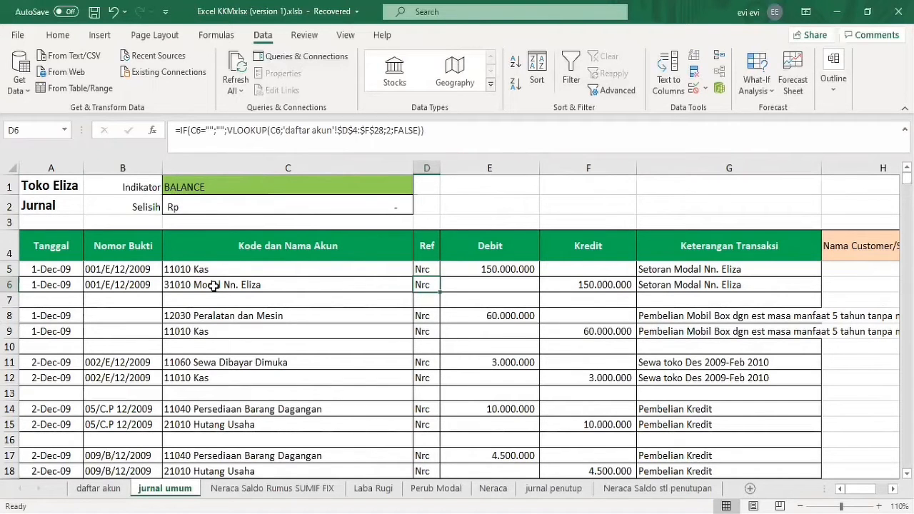
Clear the Ref formulas in column D from D6 down through the journal and return to D5.
key(ctrl+shift+Down)
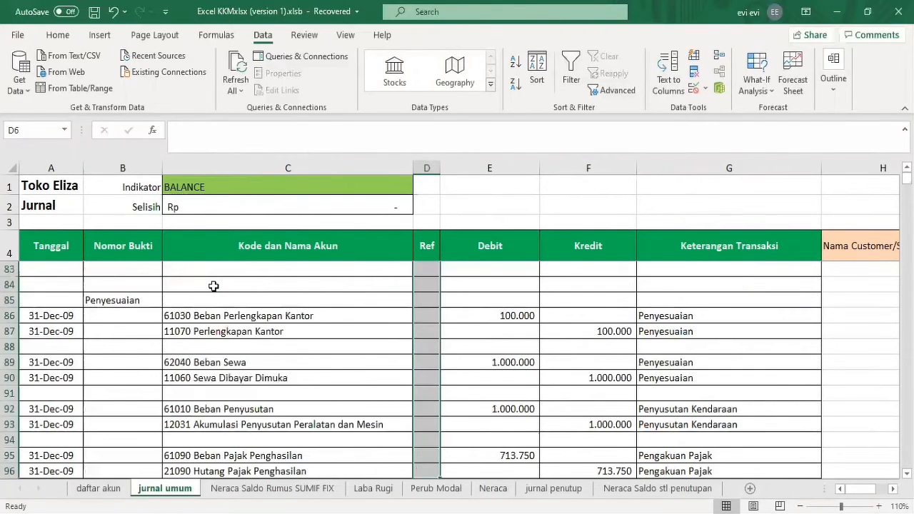
key(ctrl+Up)
key(Down)
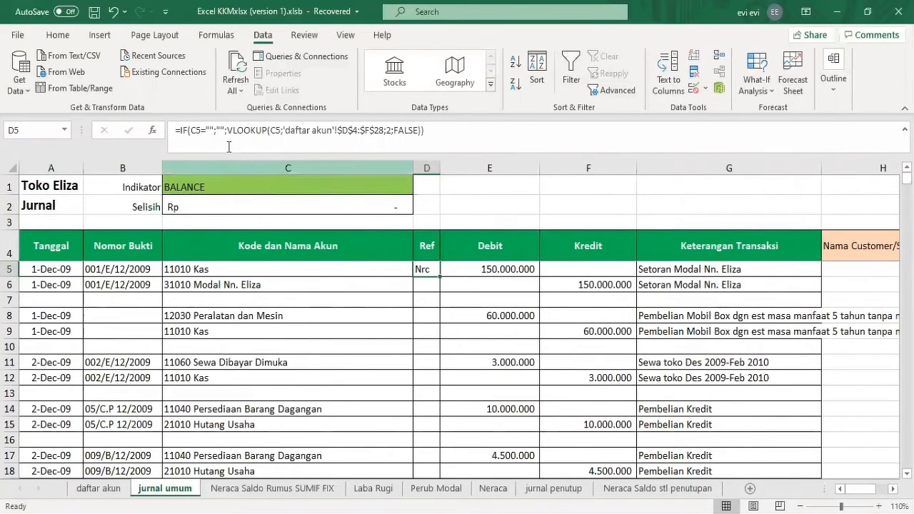
Examine the IF and VLOOKUP arguments of the Ref formula in D5 and close the formula without changing it.
click(185, 131)
click(252, 130)
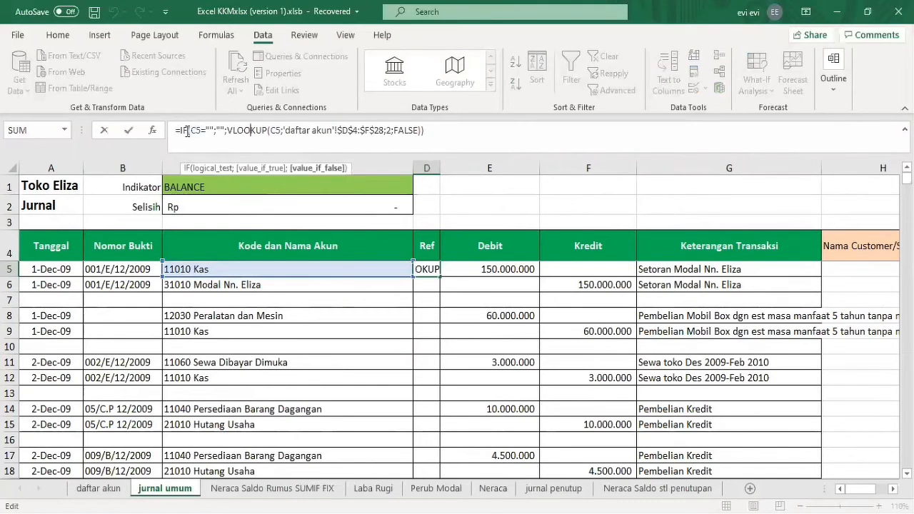
click(186, 132)
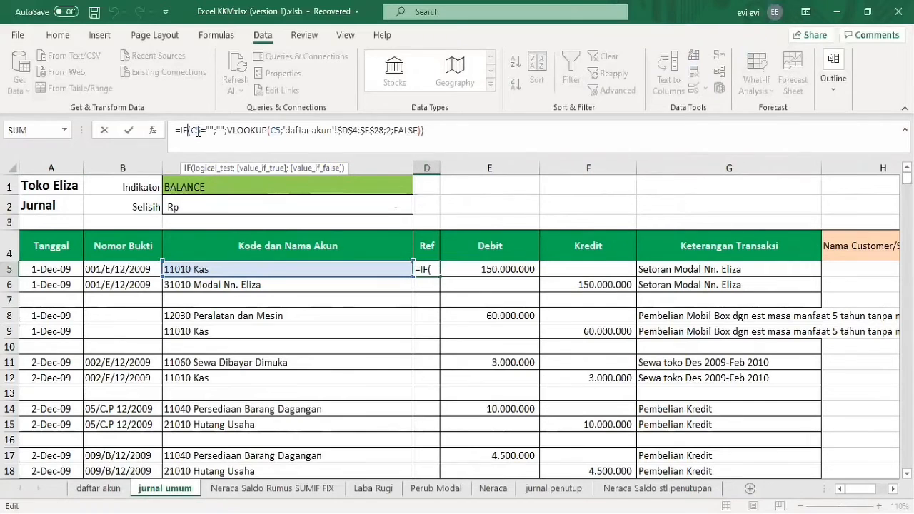
double_click(197, 132)
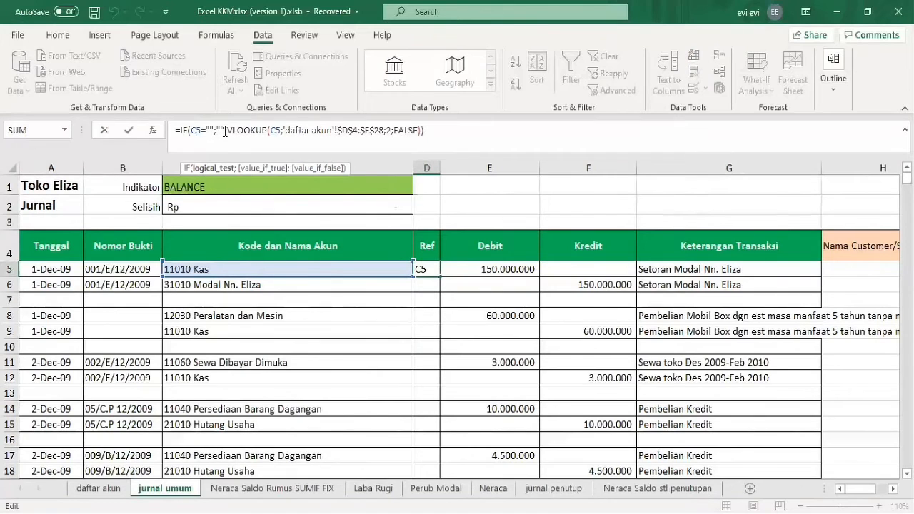
click(224, 132)
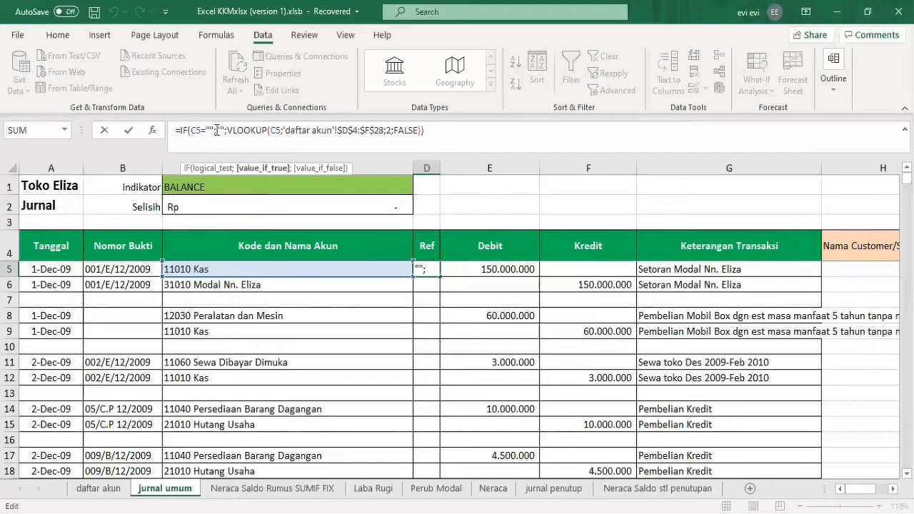
click(252, 132)
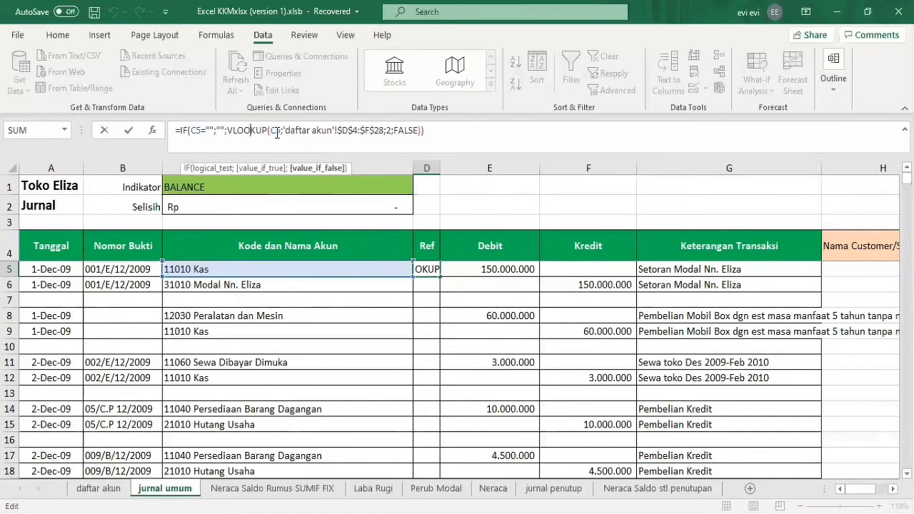
click(277, 133)
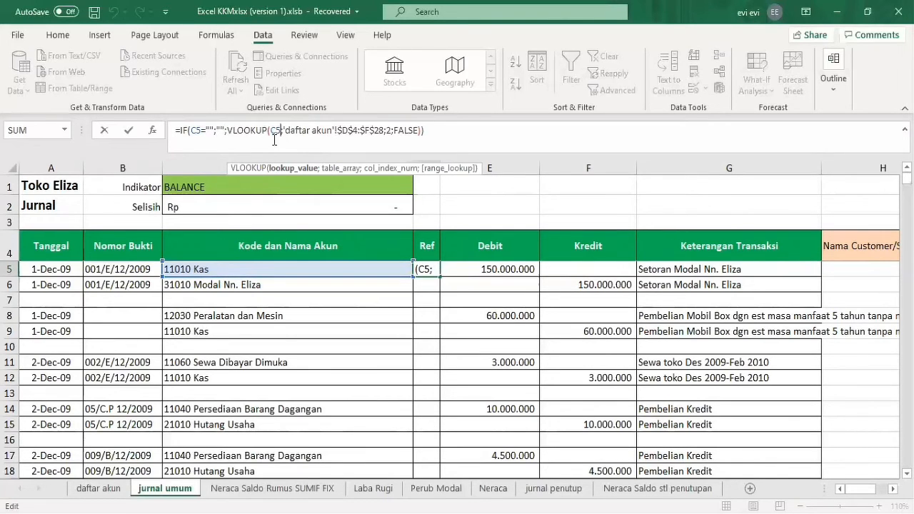
text(;)
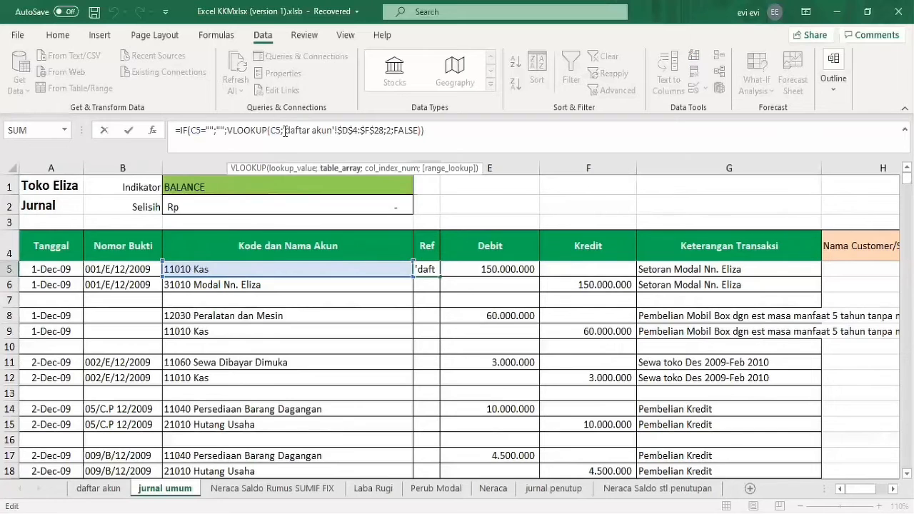
click(98, 488)
click(433, 131)
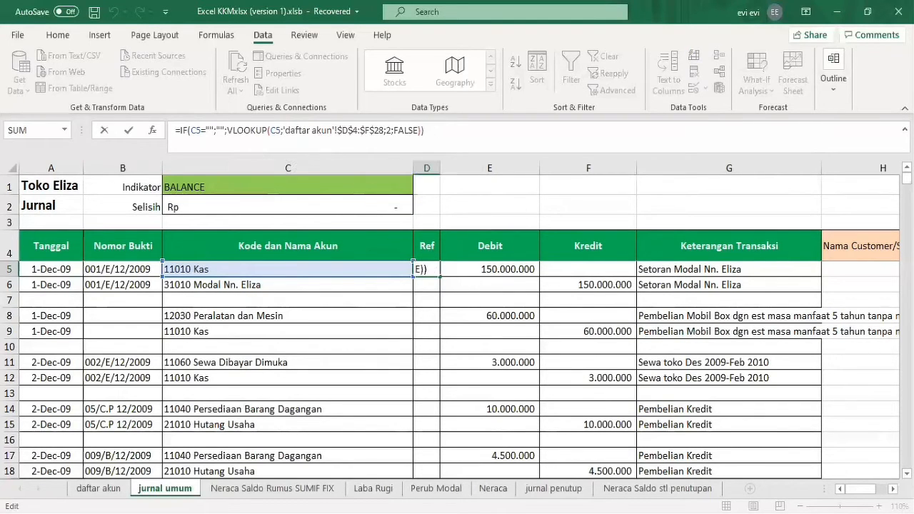
key(Return)
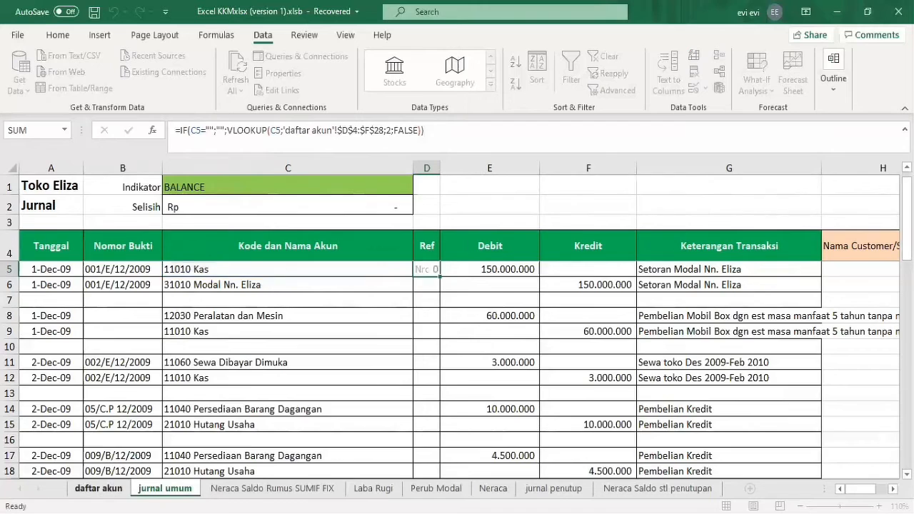
Switch to the daftar akun sheet and go to the Nama Akun column beside the VLOOKUP source table.
click(98, 488)
click(141, 401)
key(Left)
key(Left)
key(Left)
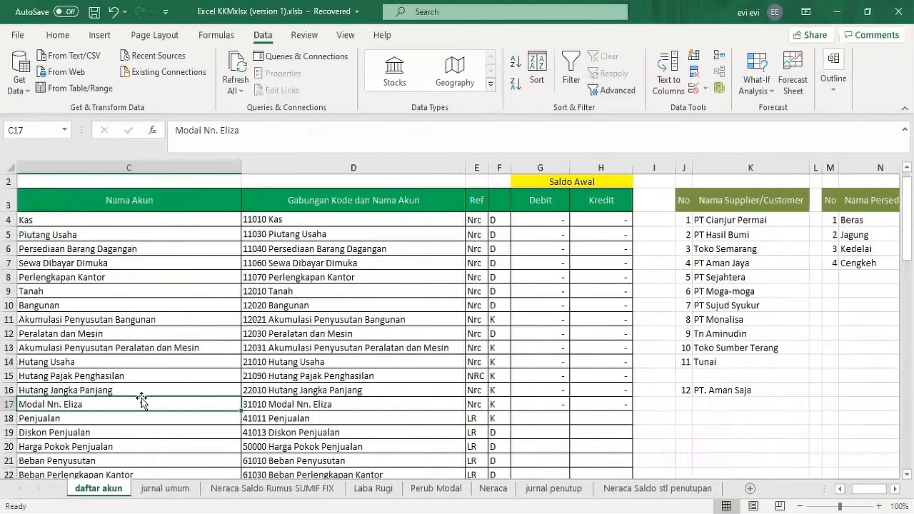
Select the lookup table D4:F28 on the daftar akun sheet, from Gabungan Kode dan Nama Akun through the D/K column.
key(Up)
key(Up)
key(Up)
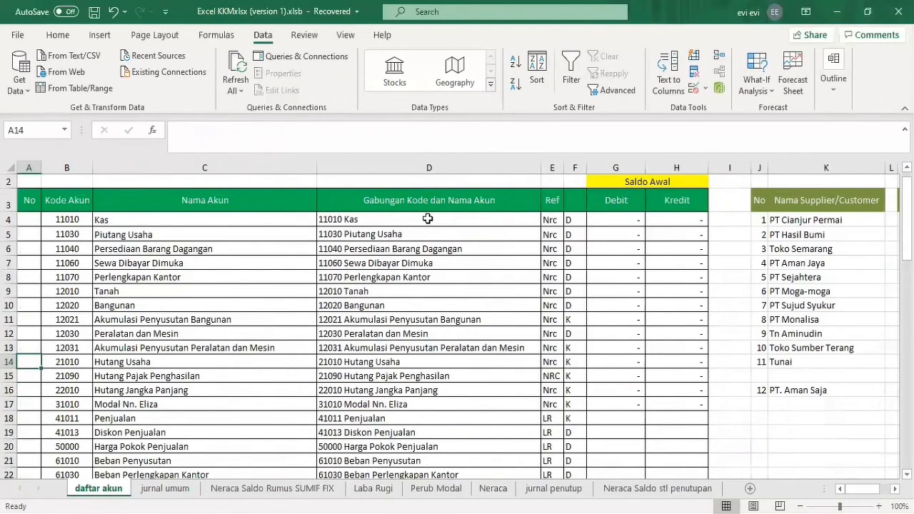
click(429, 221)
drag(434, 220, 593, 471)
scroll(593, 471, down, 1)
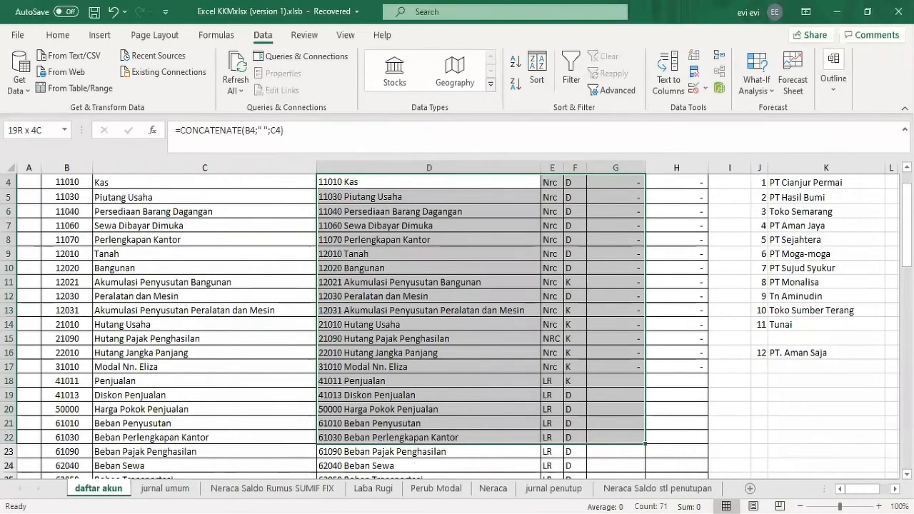
drag(592, 471, 577, 448)
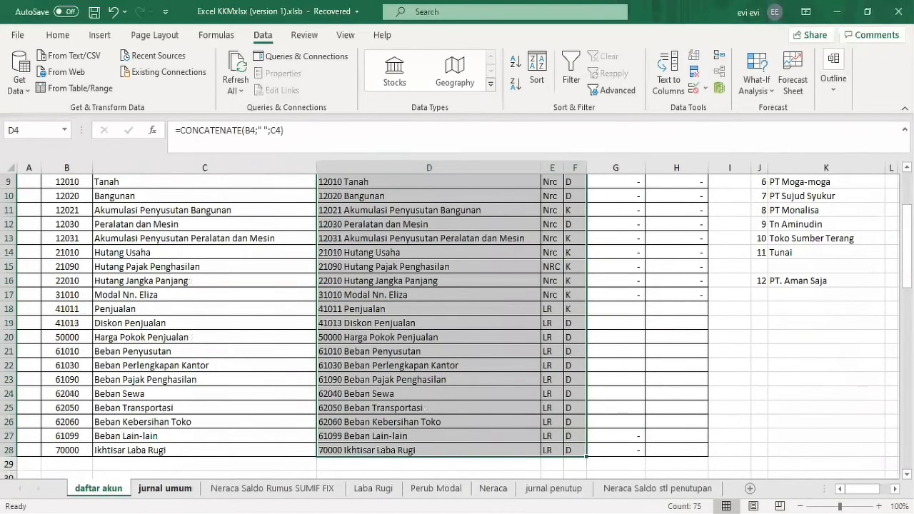
Return to the jurnal umum sheet and examine the column index argument of the VLOOKUP formula in D5.
click(165, 488)
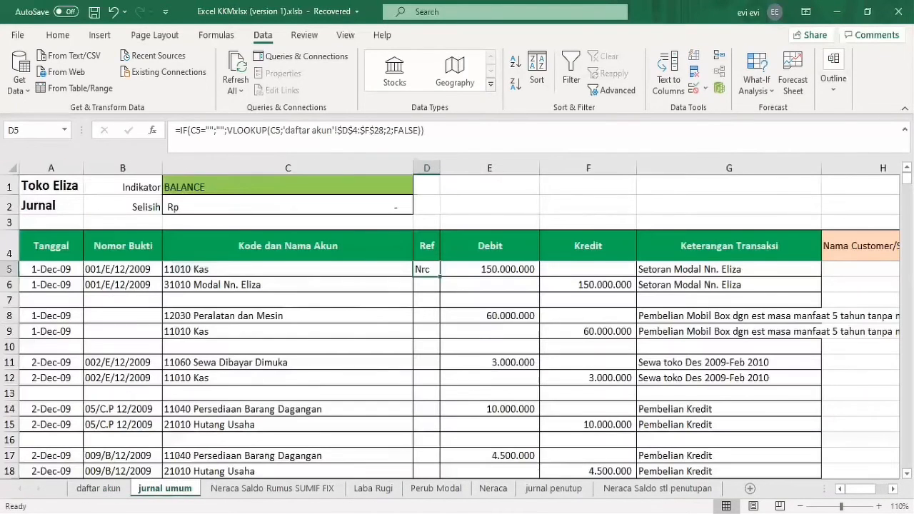
click(392, 130)
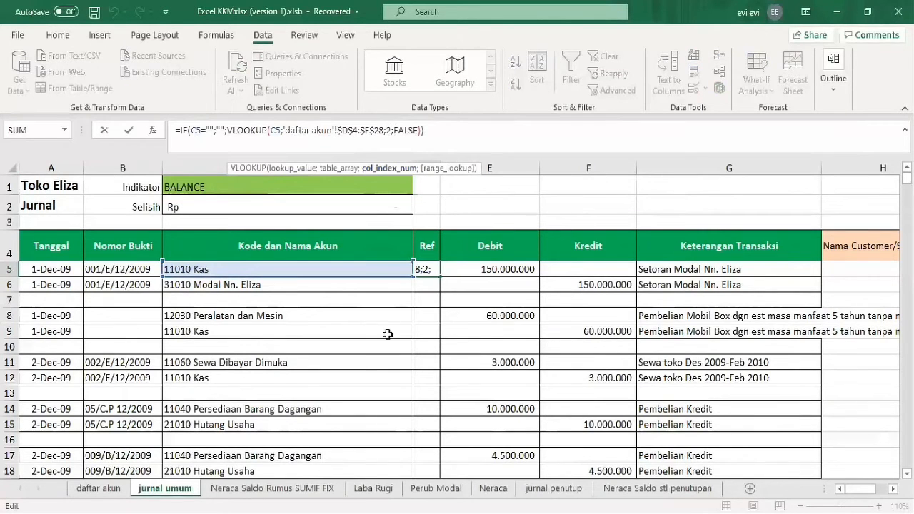
click(428, 133)
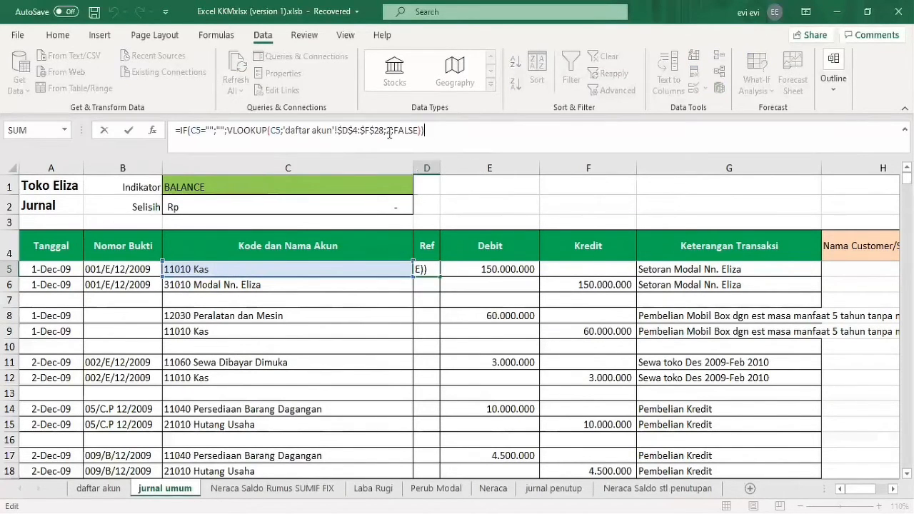
click(386, 130)
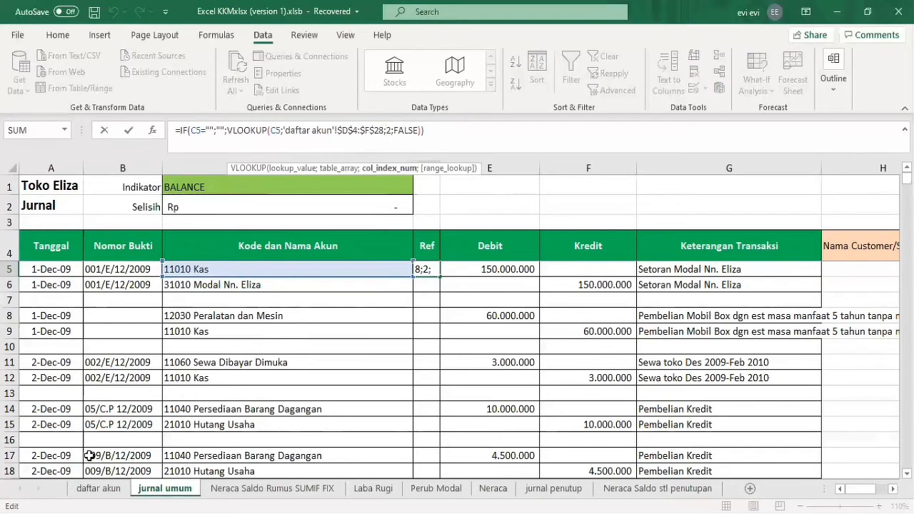
click(100, 488)
click(520, 235)
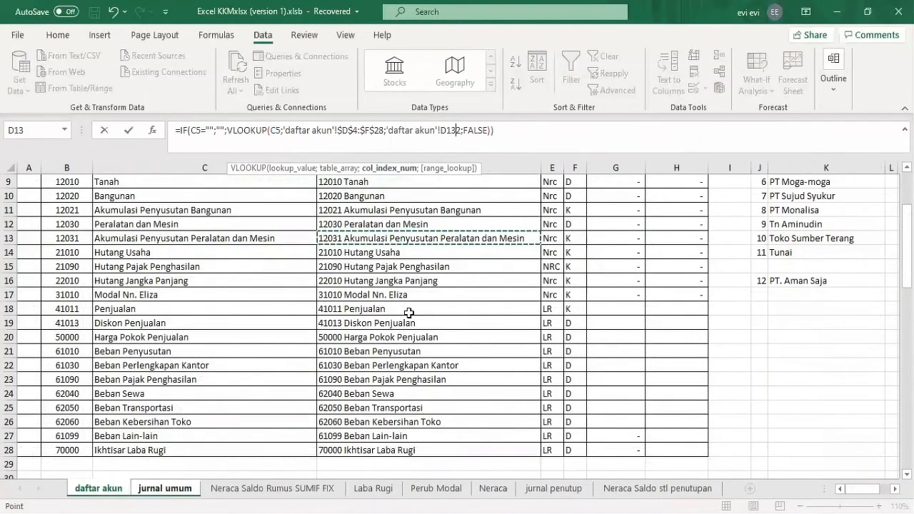
key(ctrl+Page_Down)
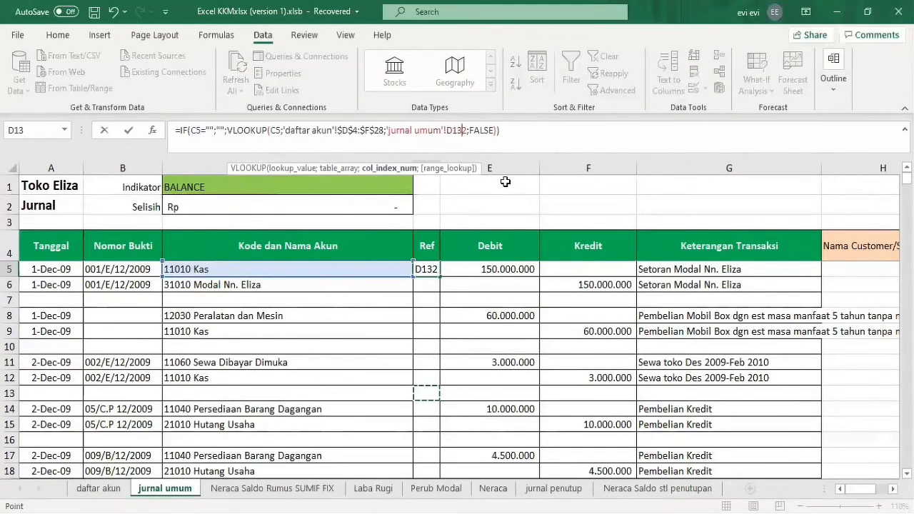
key(BackSpace)
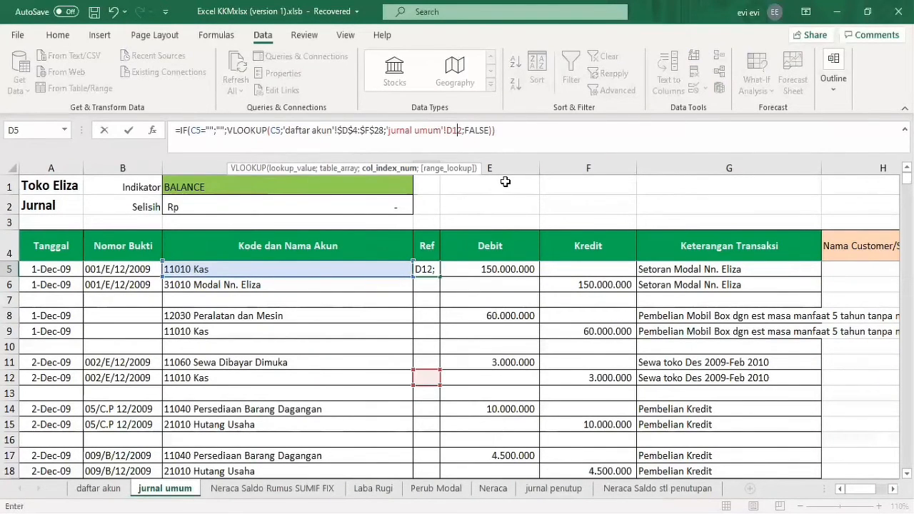
key(BackSpace)
key(BackSpace)
key(BackSpace)
key(BackSpace)
key(BackSpace)
key(BackSpace)
key(BackSpace)
key(BackSpace)
key(BackSpace)
key(BackSpace)
key(BackSpace)
key(BackSpace)
key(BackSpace)
key(BackSpace)
key(BackSpace)
key(BackSpace)
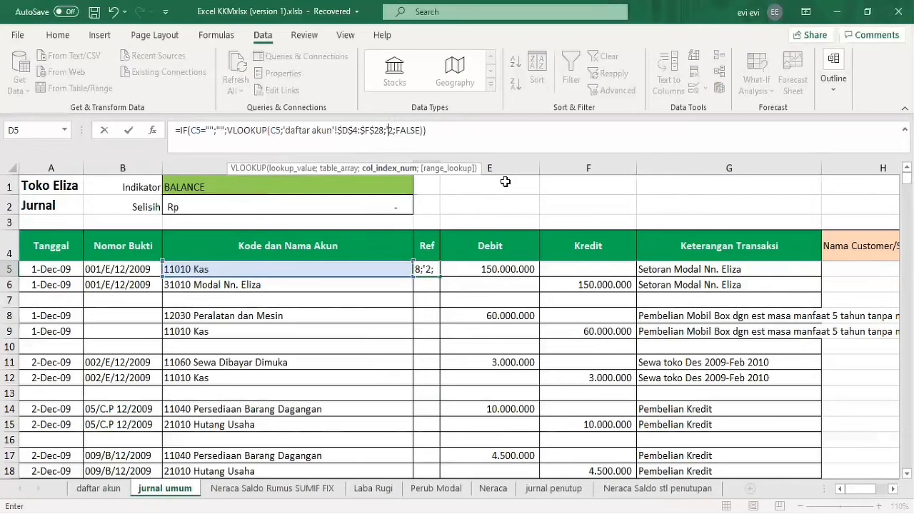
key(Return)
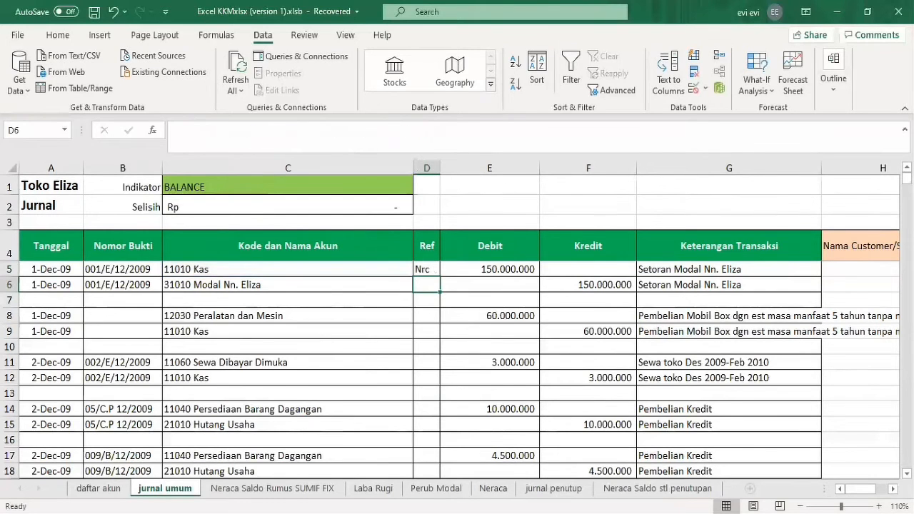
Switch to the daftar akun sheet and examine the Ref column beside the combined account names, ending on E4.
click(100, 488)
click(508, 260)
key(Up)
key(Up)
key(Up)
key(Up)
key(Up)
key(Up)
key(Up)
key(Up)
key(Up)
key(Up)
key(Up)
key(Up)
key(Up)
key(Up)
key(Right)
key(Down)
key(Down)
key(Down)
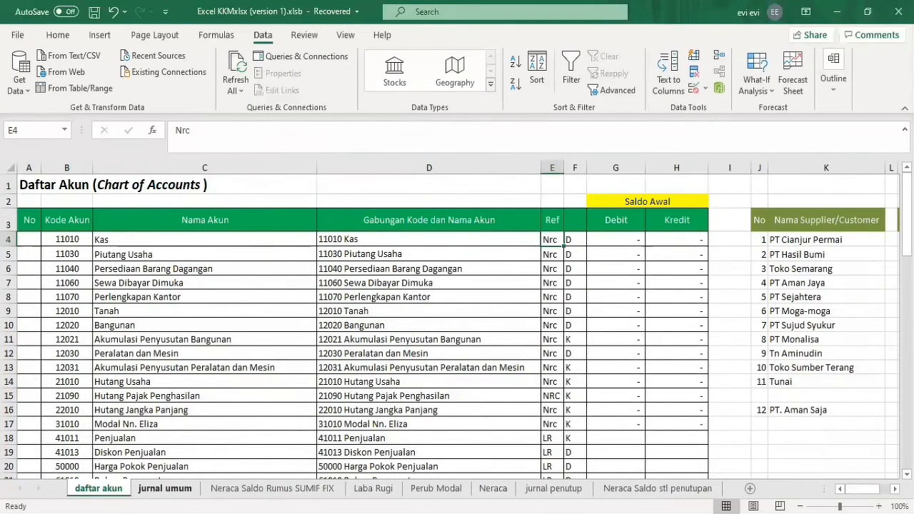
Go back to D5 on the jurnal umum sheet, examine the FALSE range lookup argument and close the formula without changing it.
click(165, 488)
click(418, 271)
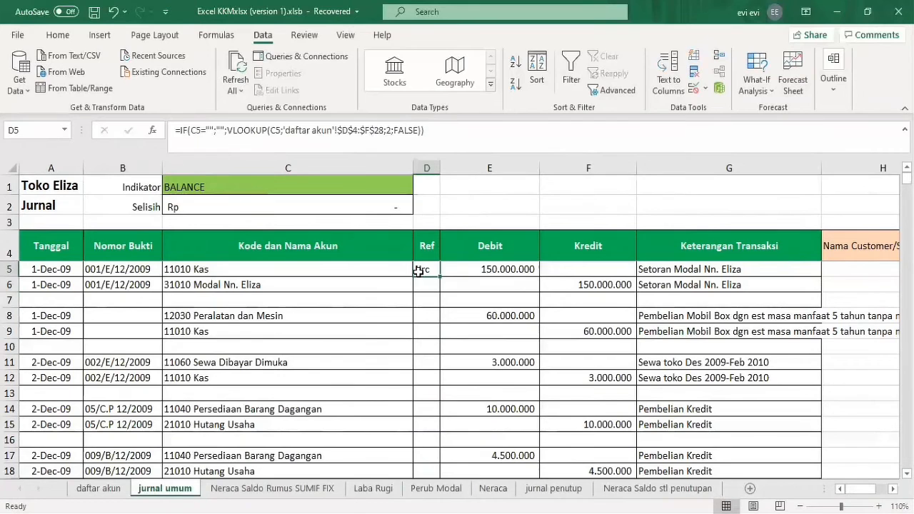
click(411, 132)
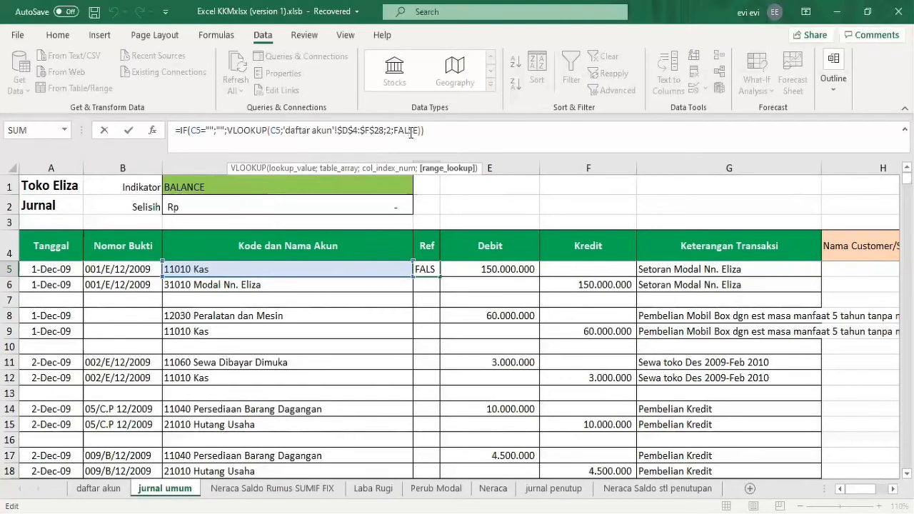
click(431, 131)
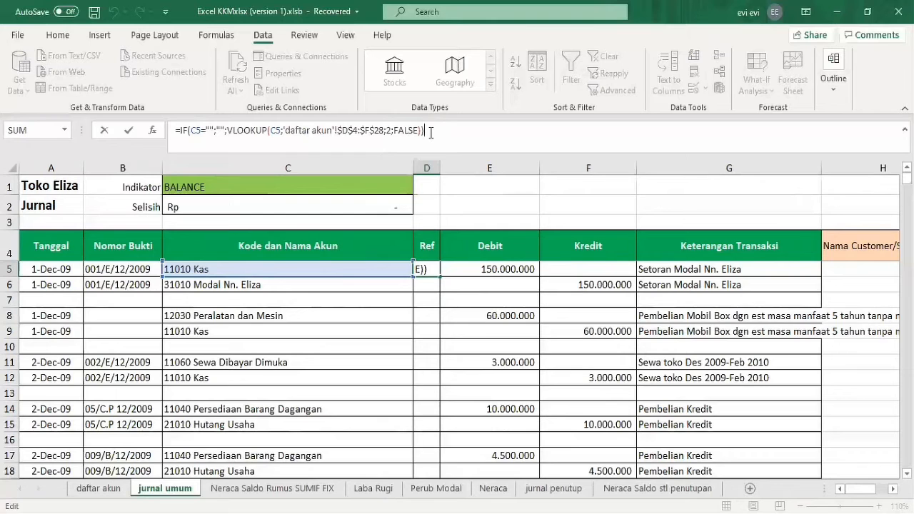
key(ctrl+Return)
key(Down)
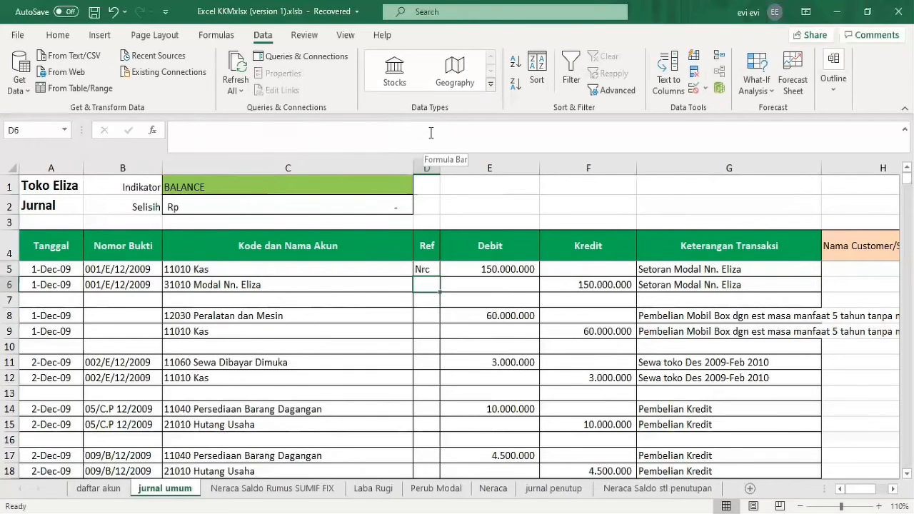
Fill the Ref formula from D5 down through D96 in the journal.
key(Up)
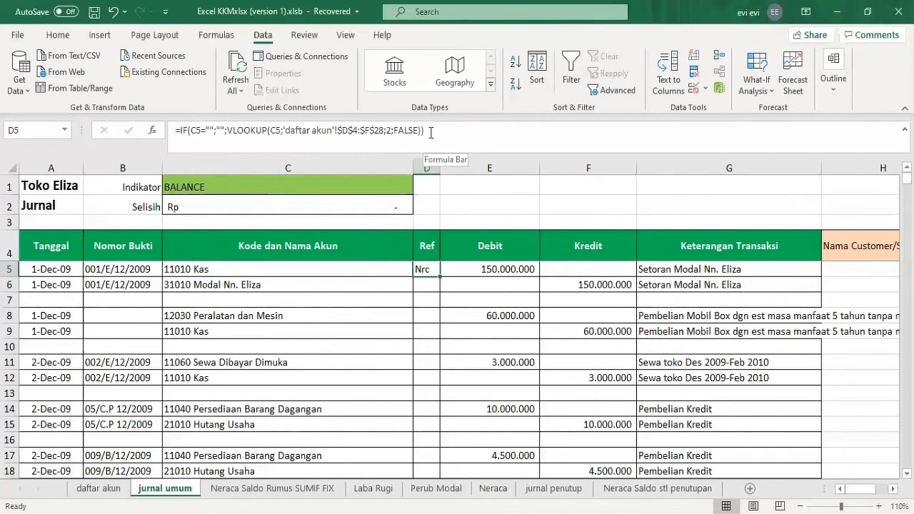
click(427, 284)
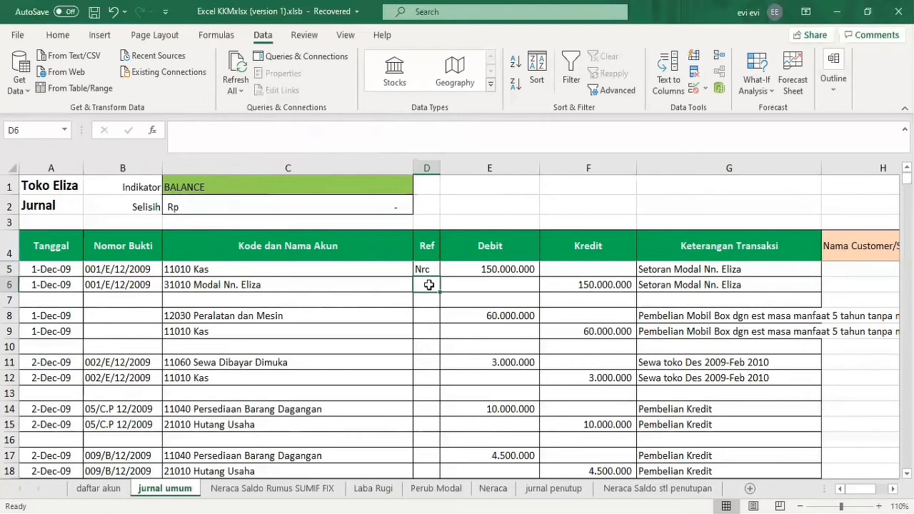
click(422, 270)
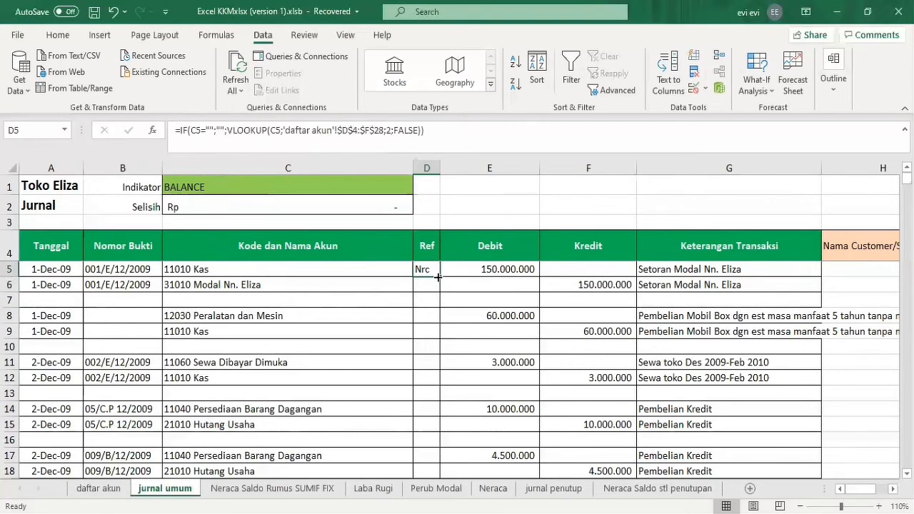
drag(439, 277, 438, 380)
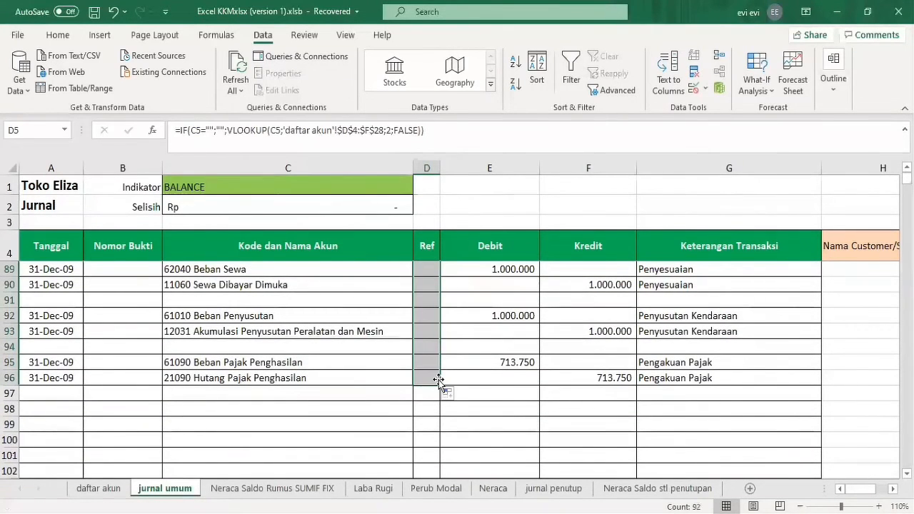
Examine the Beban Penyusutan entry in row 92 of the journal and its Ref formula in D92.
click(390, 344)
key(Up)
key(Up)
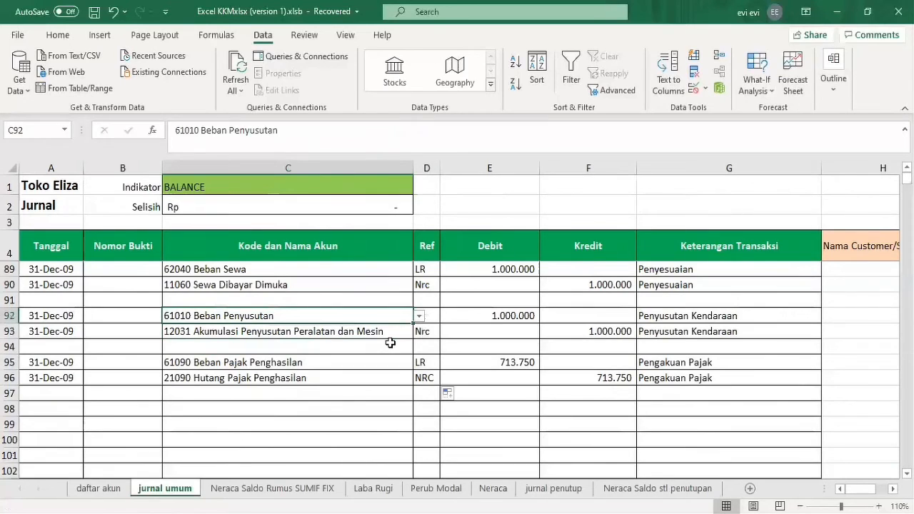
key(Right)
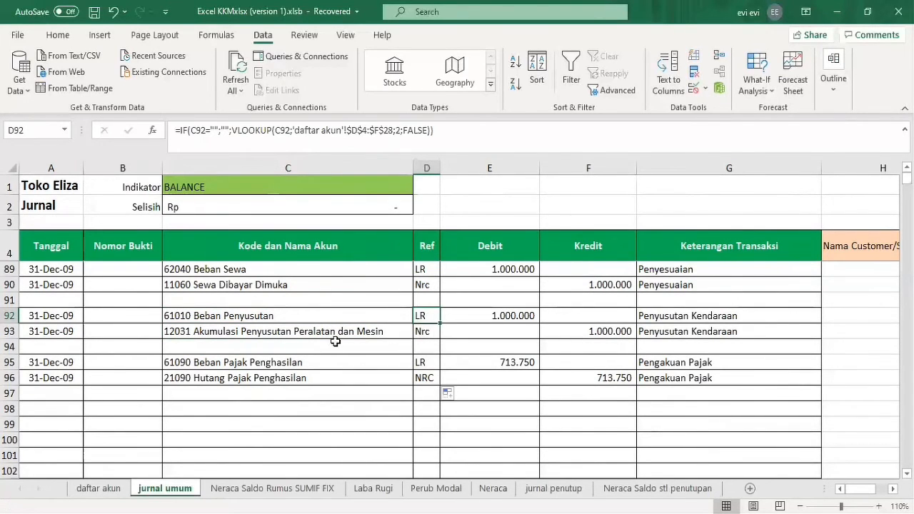
Switch to the daftar akun sheet and check the Ref code of Beban Penyusutan in E21.
click(121, 489)
click(98, 441)
key(Down)
key(Down)
key(Down)
key(Right)
key(Right)
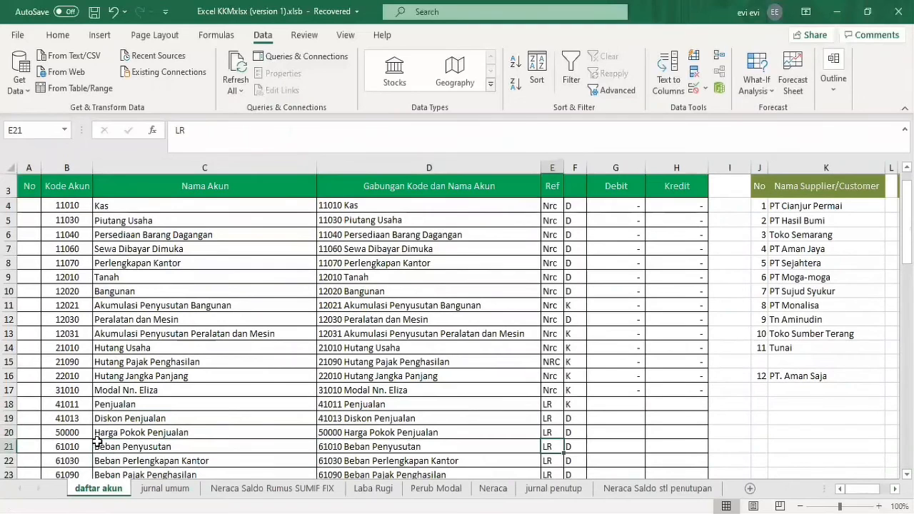
key(Left)
key(Right)
Return to the jurnal umum sheet and review the Kode dan Nama Akun column upward to the Indikator cell C1.
click(165, 488)
click(365, 314)
key(Up)
key(Up)
key(Up)
key(Up)
key(Up)
key(Up)
key(Up)
key(Up)
key(Up)
key(Up)
key(Up)
key(Up)
key(Up)
key(Up)
key(Up)
key(Up)
key(Up)
key(Up)
key(Up)
key(Up)
key(Up)
key(Up)
key(Up)
key(Up)
key(Up)
key(Up)
key(Up)
key(Up)
key(Up)
key(Up)
key(Up)
key(Up)
key(Up)
key(Up)
key(Up)
key(Up)
key(Up)
key(Up)
key(Up)
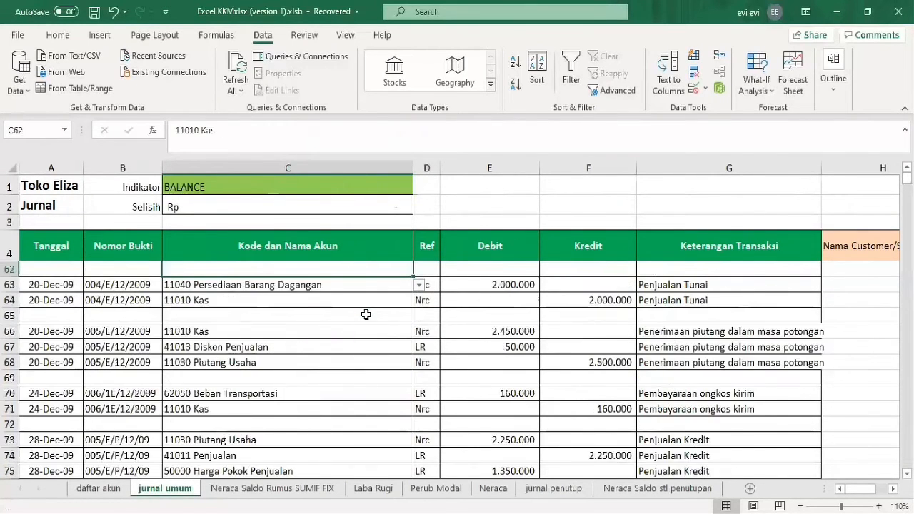
key(Up)
key(Up)
key(Up)
key(Up)
key(Up)
key(Up)
key(Up)
key(Up)
key(Up)
key(Up)
key(Up)
key(Up)
key(Up)
key(Up)
key(Up)
key(Up)
key(Up)
key(Up)
key(Up)
key(Up)
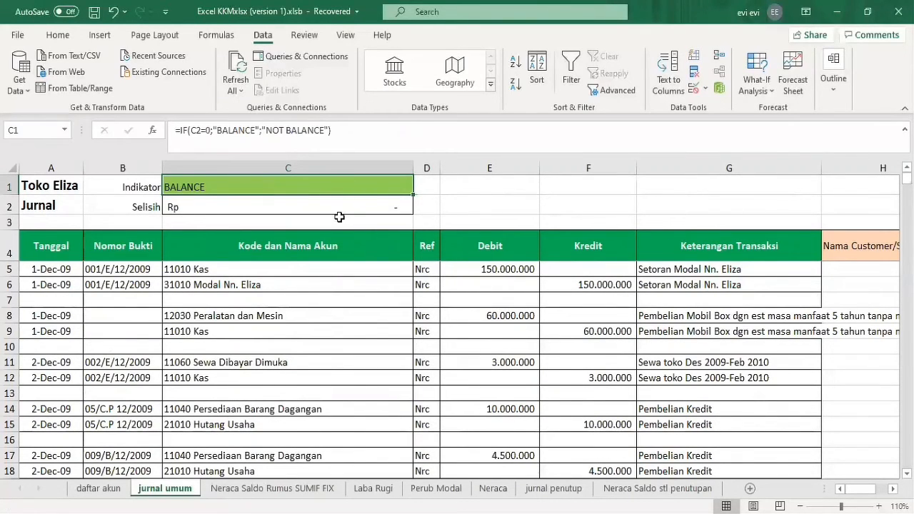
Examine the Selisih formula in C2 against the Debit and Kredit columns and the Indikator IF formula in C1.
click(336, 205)
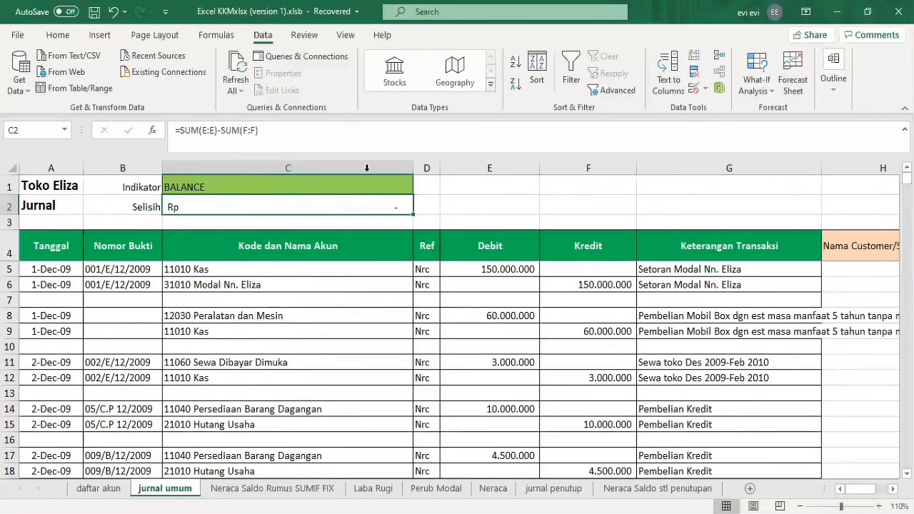
click(511, 244)
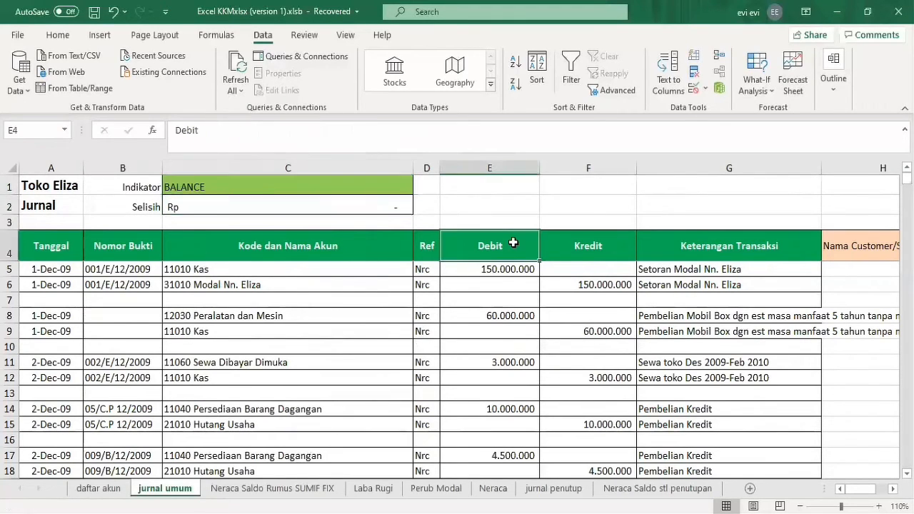
click(587, 250)
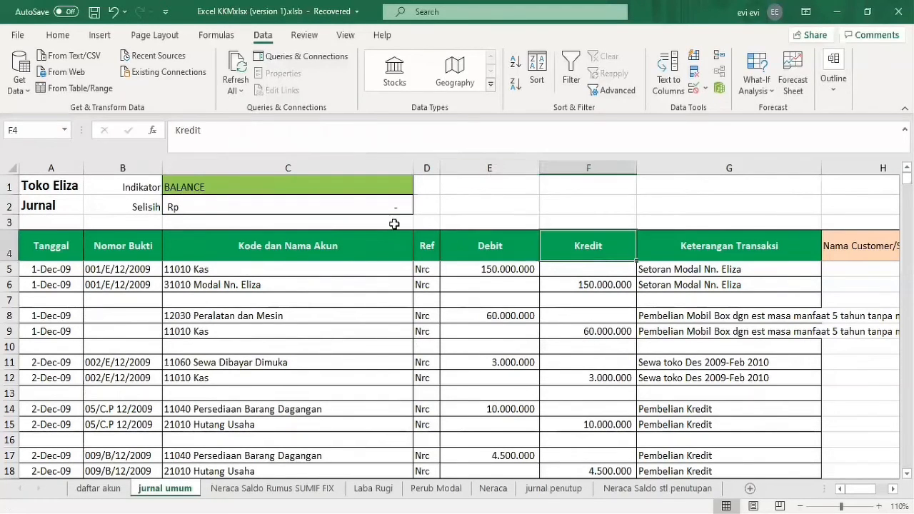
click(352, 200)
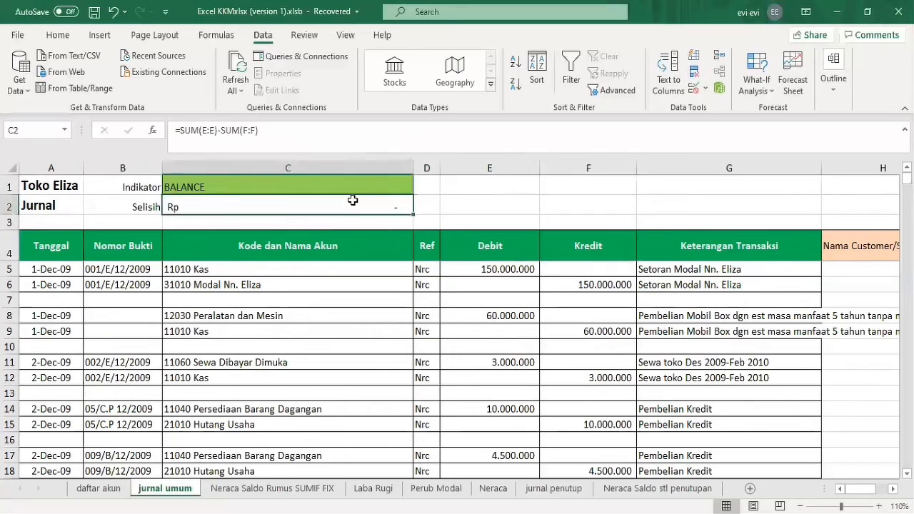
click(199, 131)
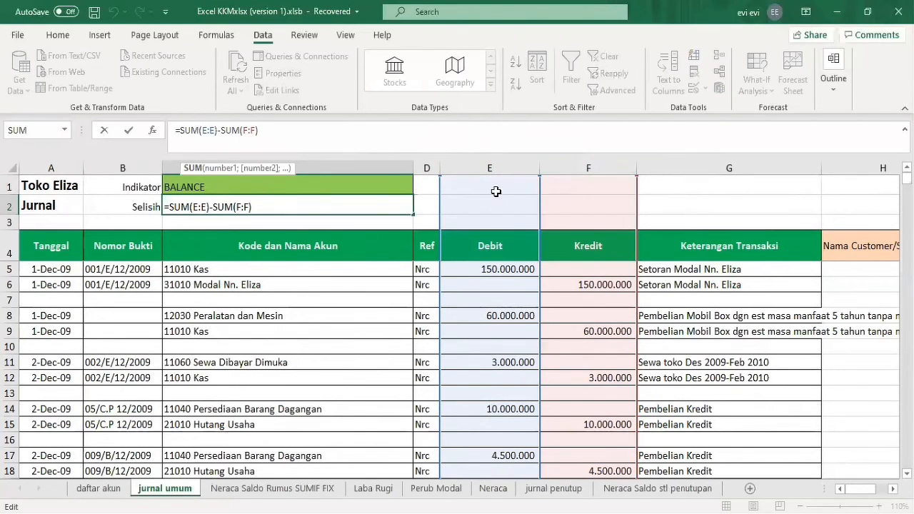
click(343, 185)
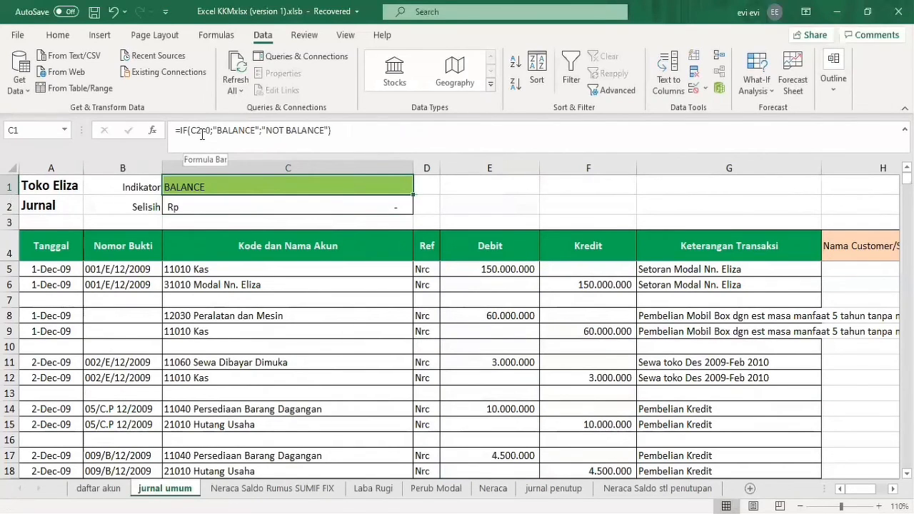
click(245, 130)
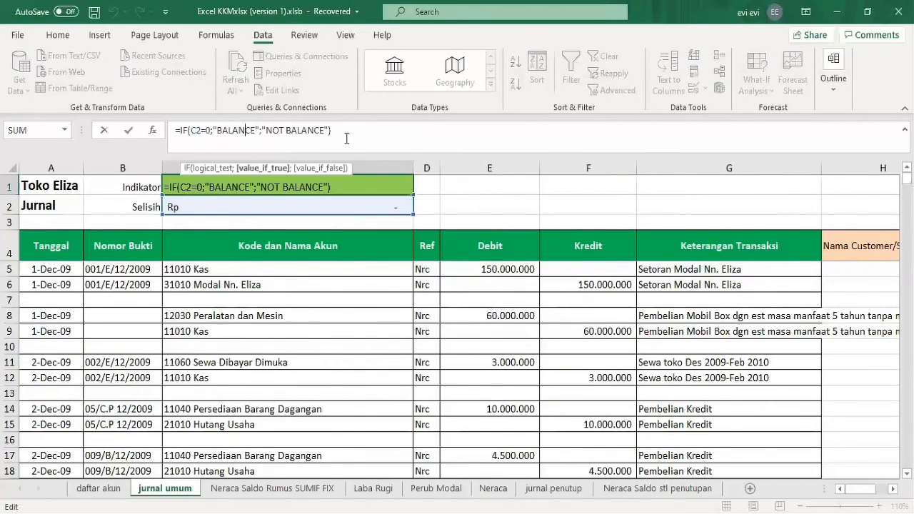
click(474, 269)
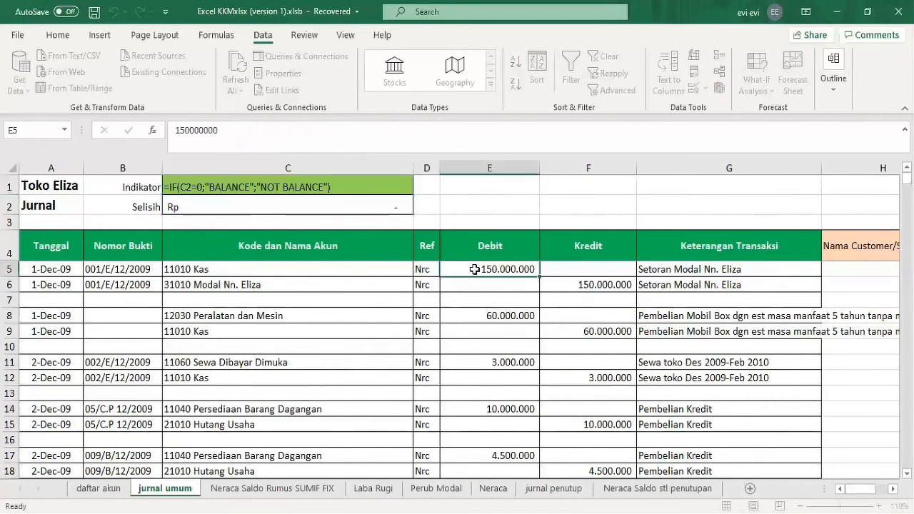
click(439, 123)
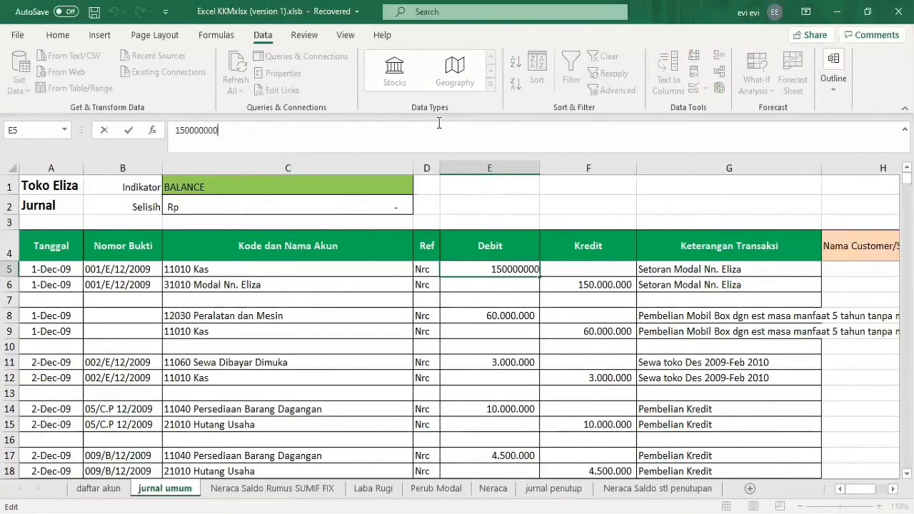
text(0)
key(Return)
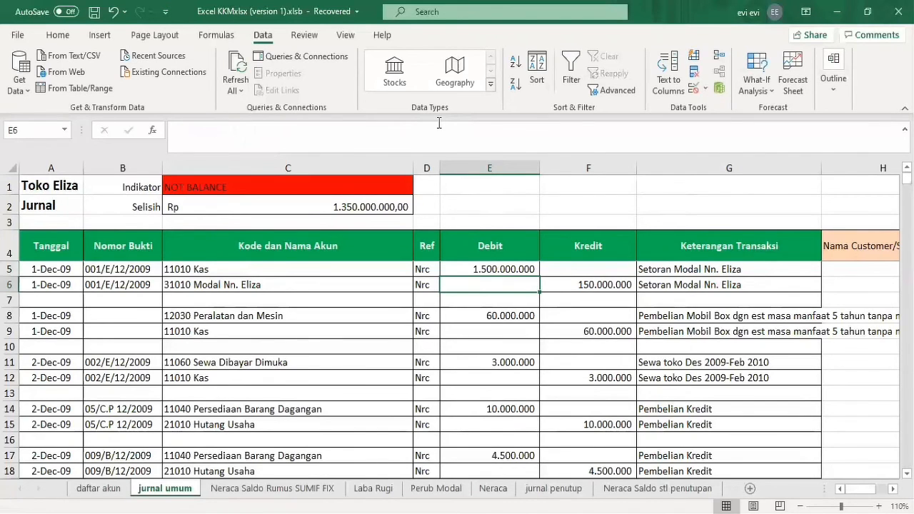
Set the Debit amount in E5 back to 150000000 and go to the Kredit amount in F6.
click(475, 269)
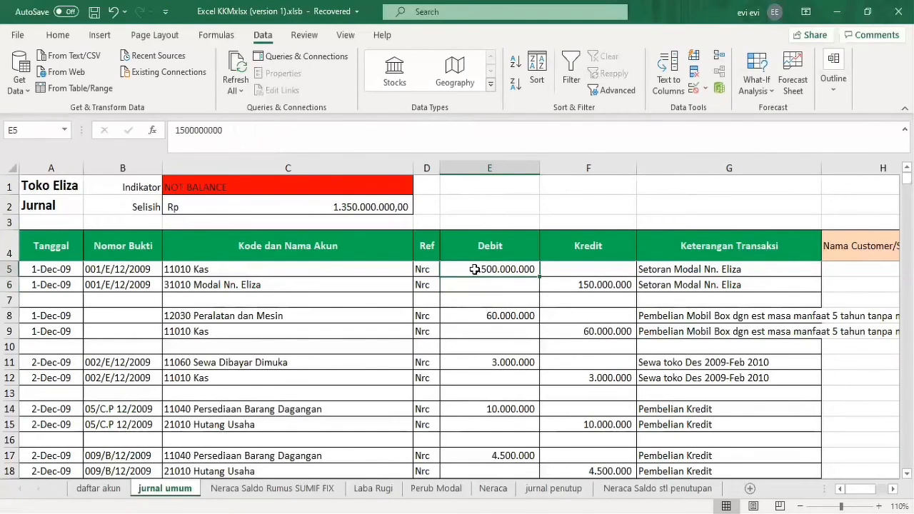
click(465, 124)
key(BackSpace)
key(Return)
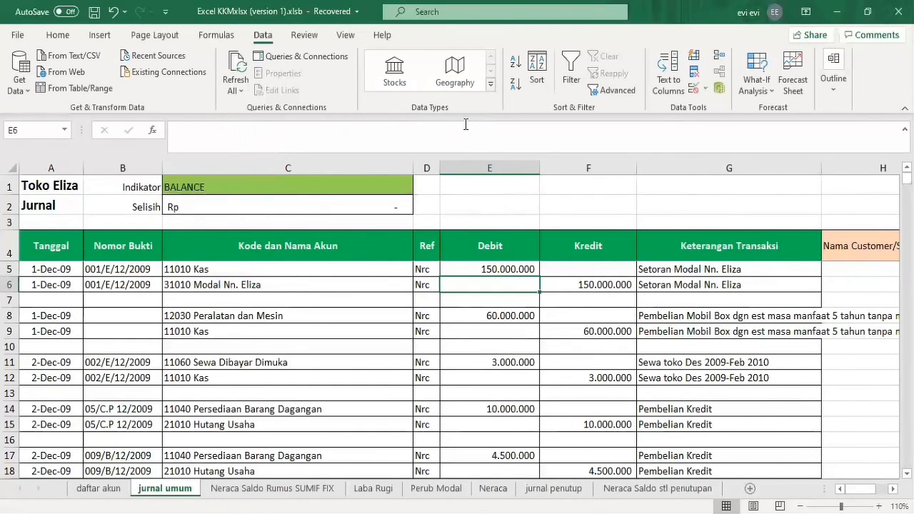
key(Right)
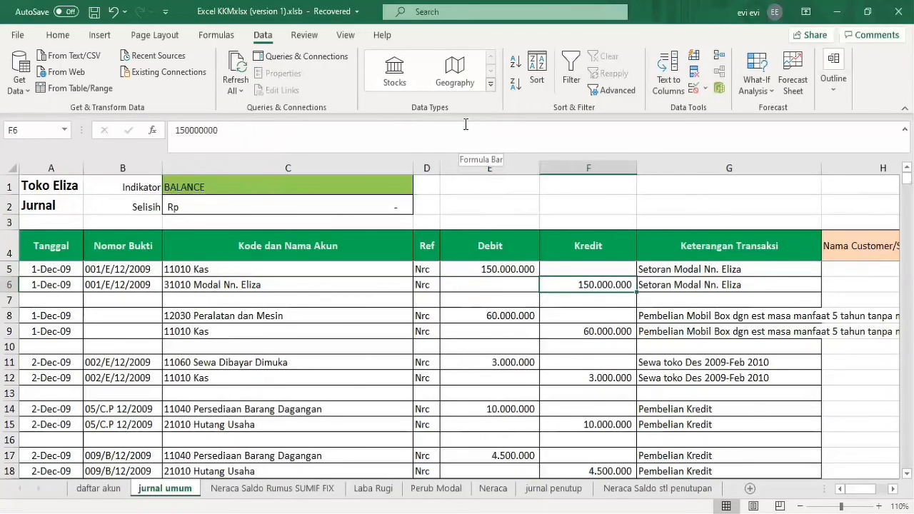